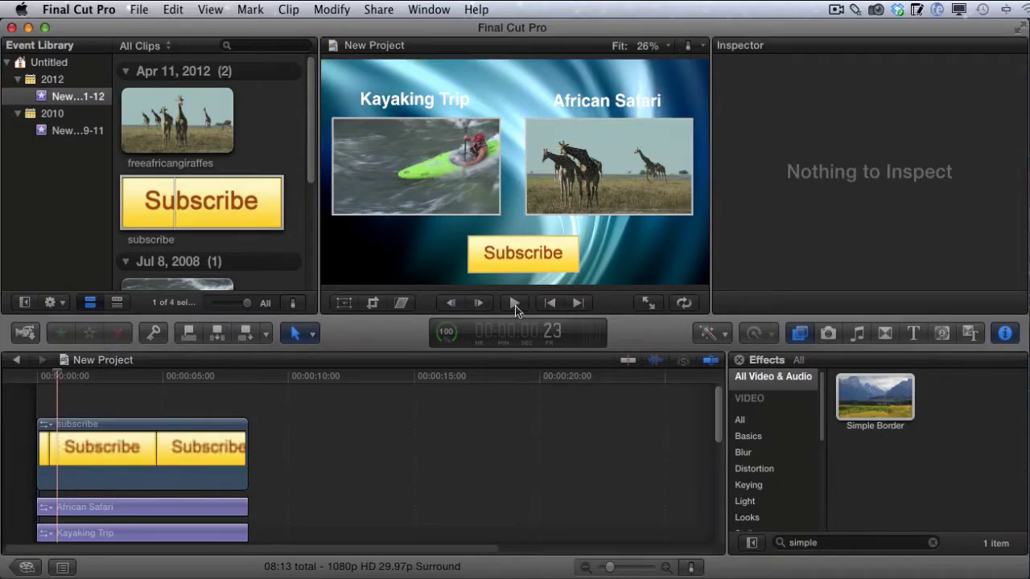
Play back the finished composition with the two titled video boxes and the Subscribe graphic.
left_click(514, 304)
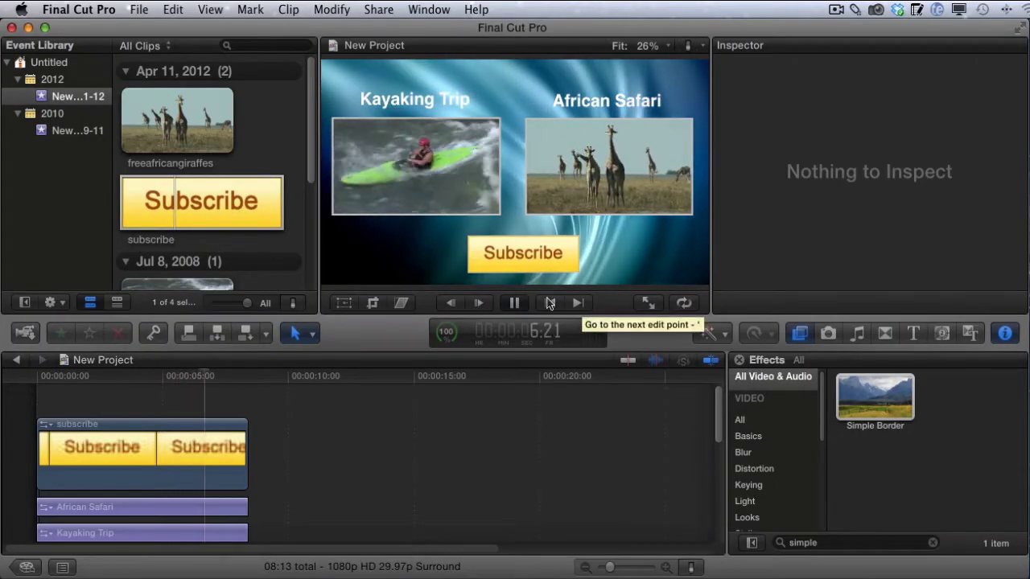
left_click(514, 303)
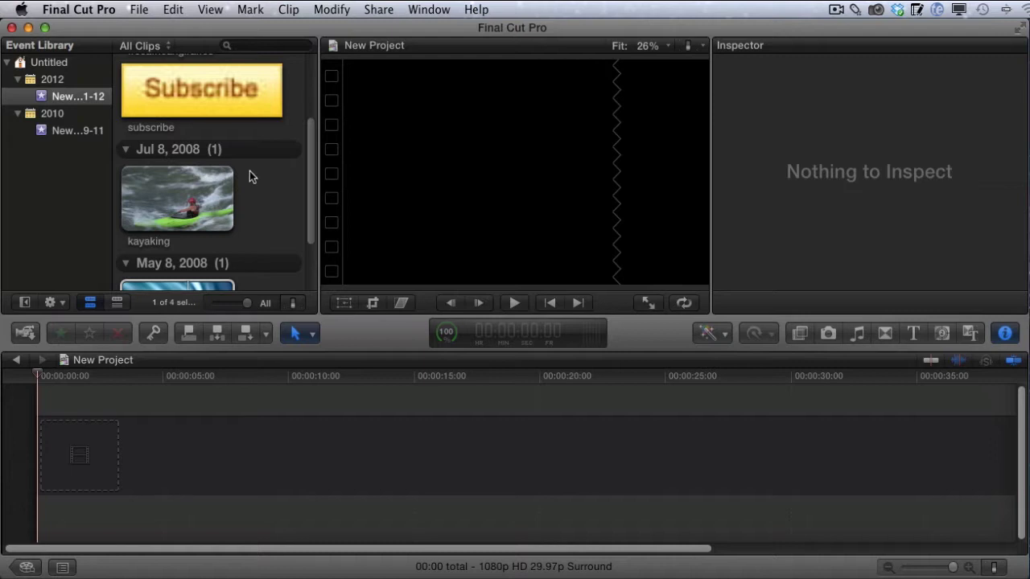
Place the cm2hd background clip at the start of the empty timeline and preview its playback.
scroll(249, 171, "down", 3)
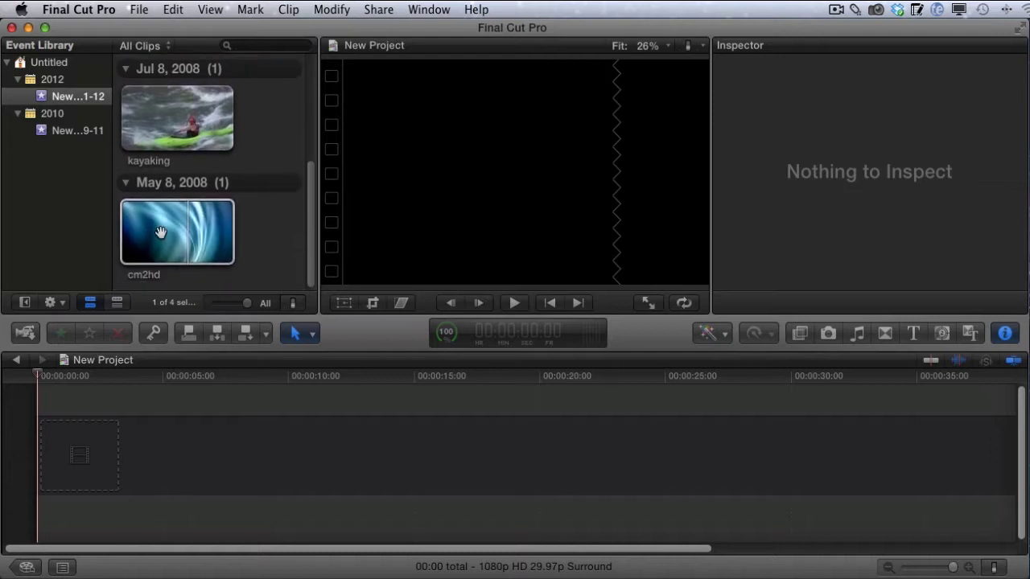
left_click_drag(145, 231, 44, 515)
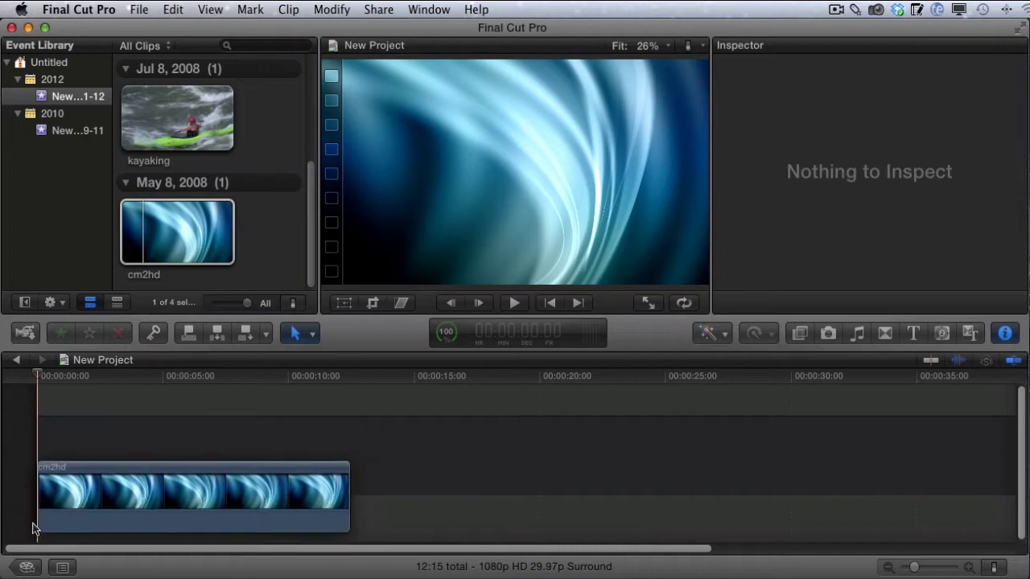
left_click(85, 460)
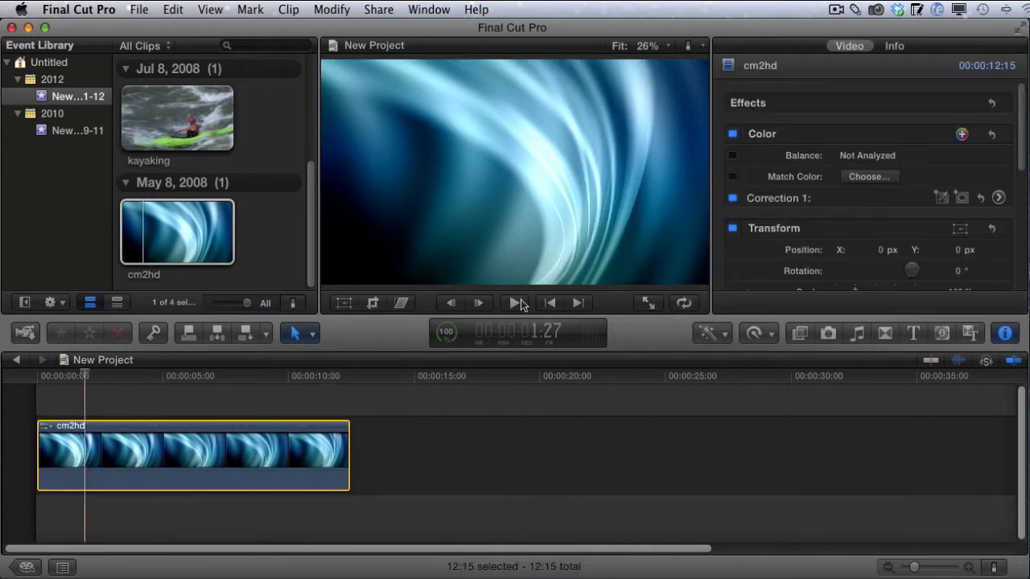
left_click(514, 303)
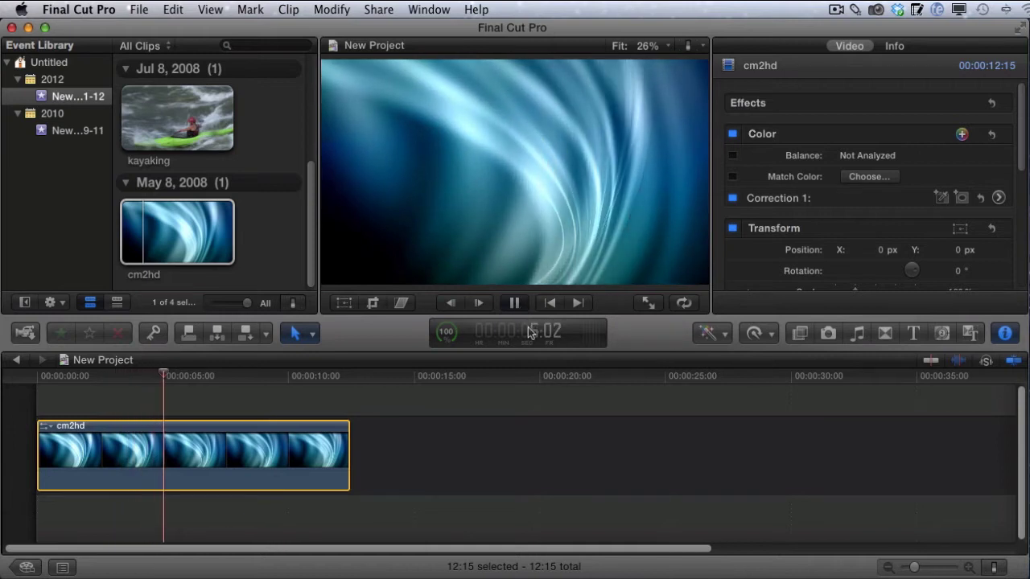
left_click(514, 303)
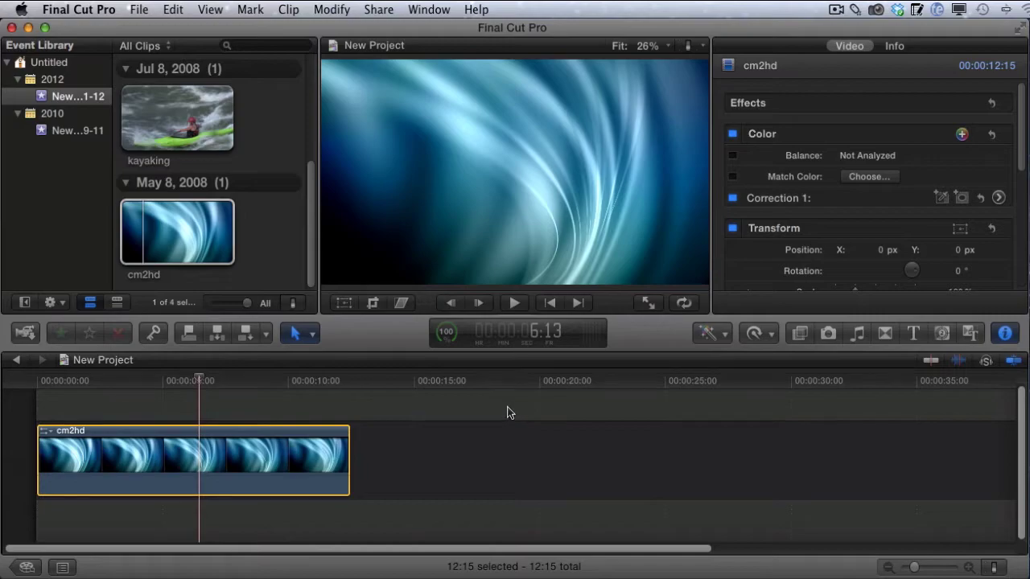
left_click(207, 443)
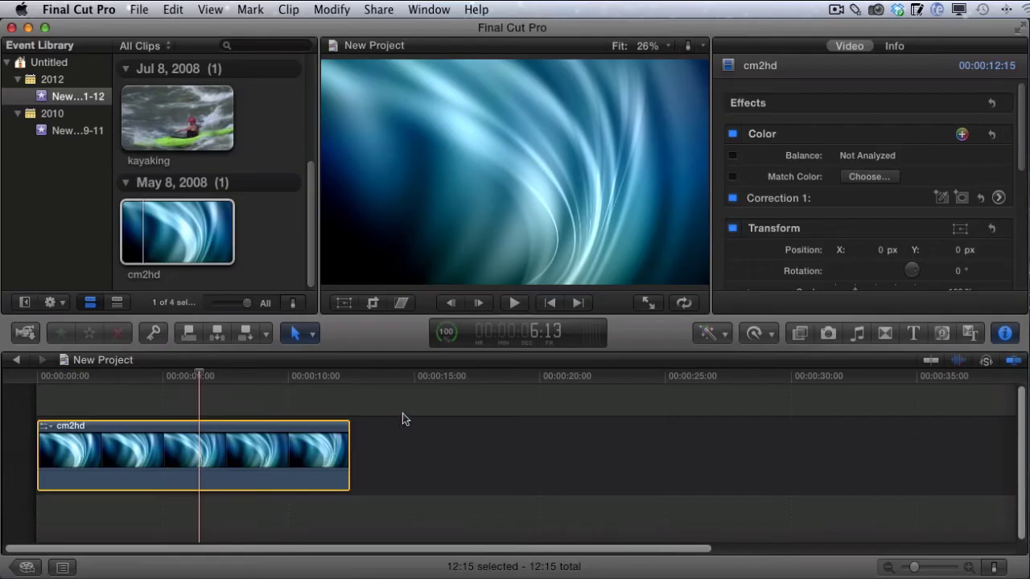
Stack the kayaking clip above the cm2hd background and the freeafricangiraffes clip above that, both starting at the timeline's beginning.
scroll(281, 260, "up", 3)
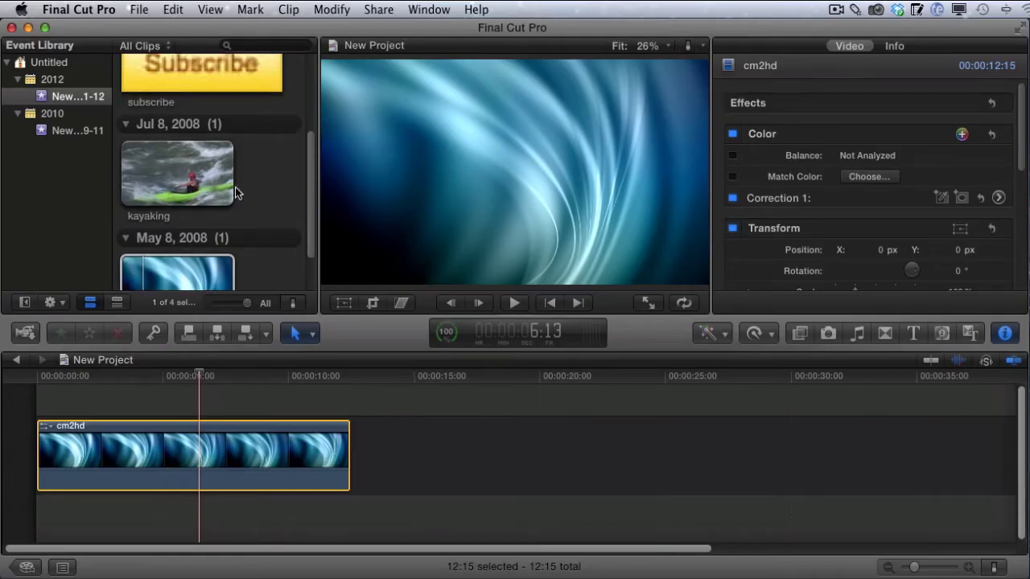
left_click(201, 187)
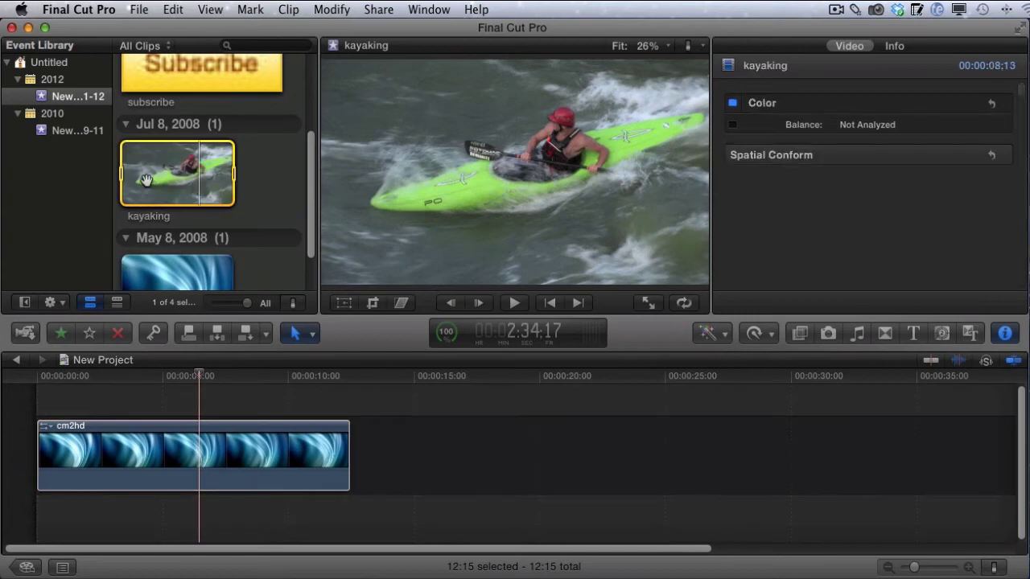
left_click_drag(146, 179, 36, 392)
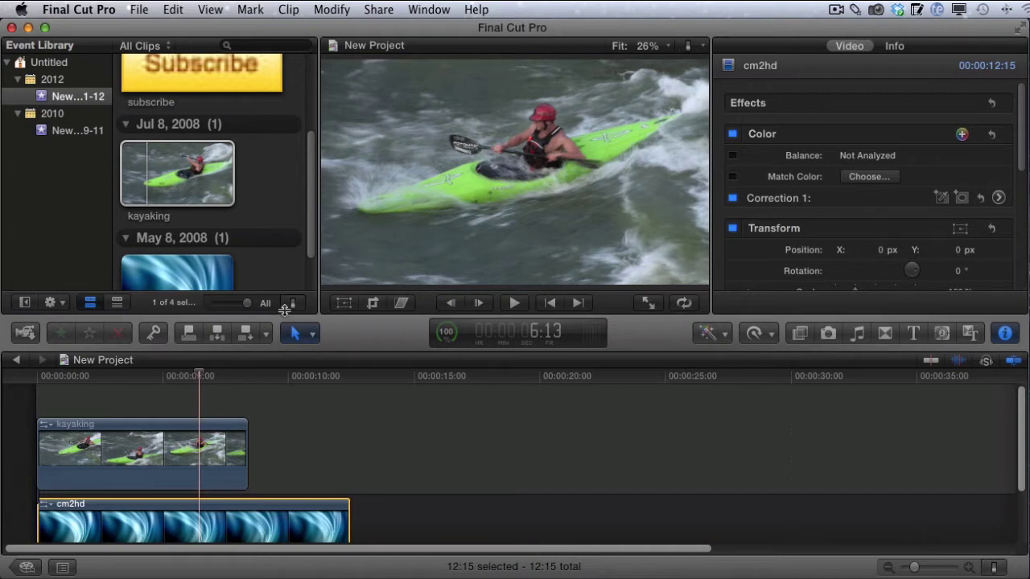
scroll(253, 192, "up", 5)
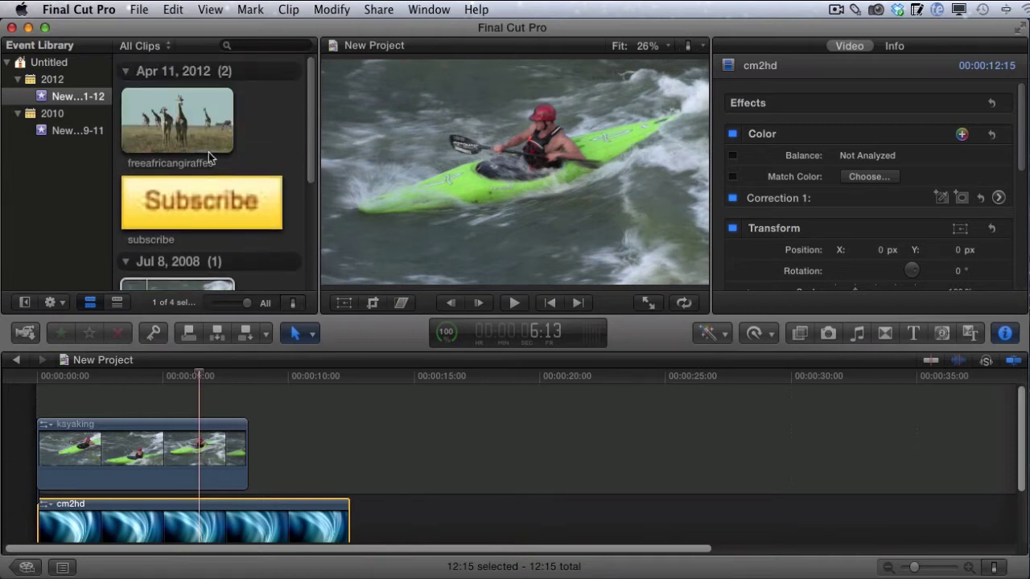
left_click(207, 145)
left_click_drag(164, 160, 47, 385)
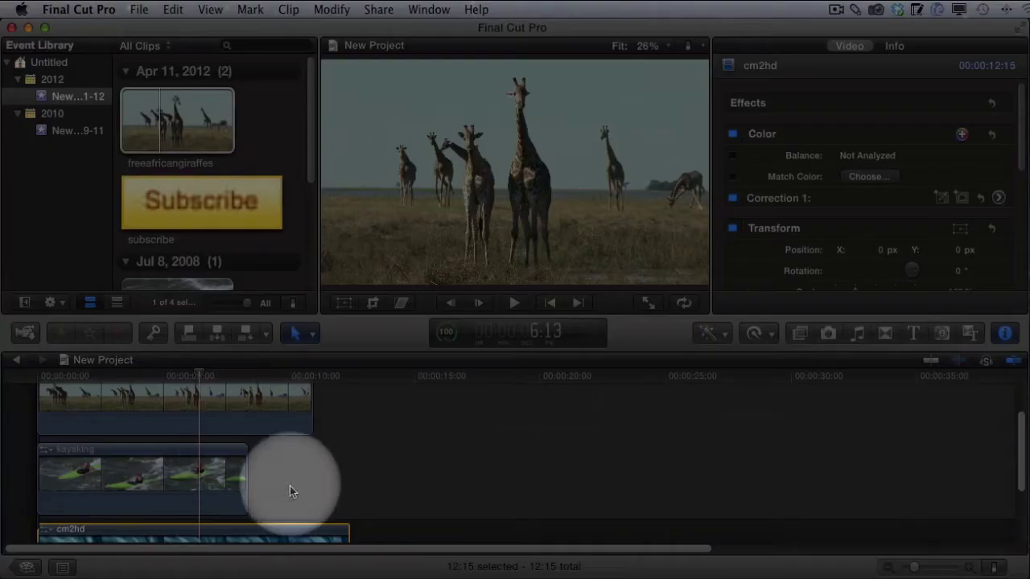
Trim the end of the cm2hd background clip to a duration of 8:13, flush with the end of the kayaking clip.
scroll(393, 476, "down", 2)
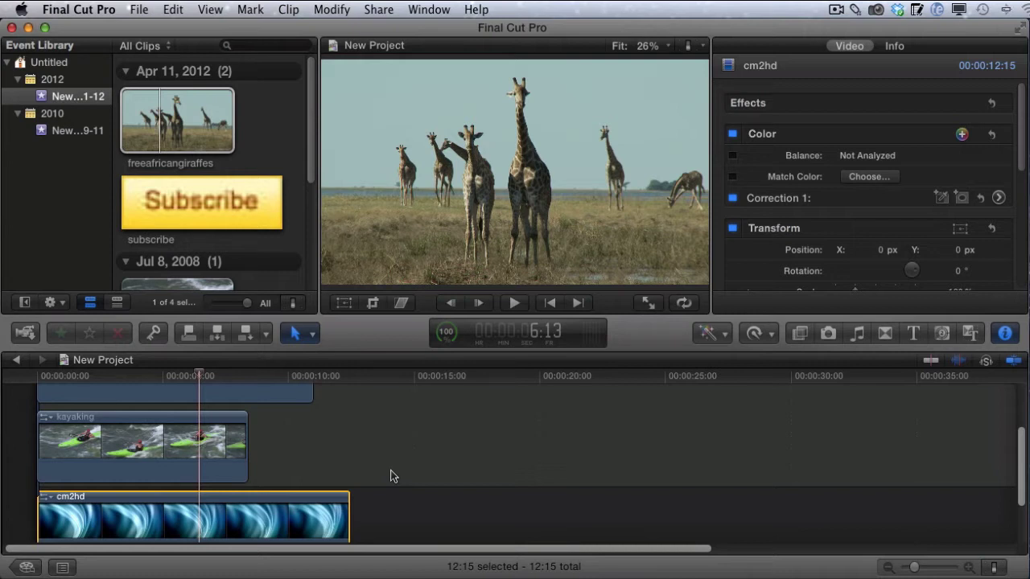
scroll(414, 462, "down", 3)
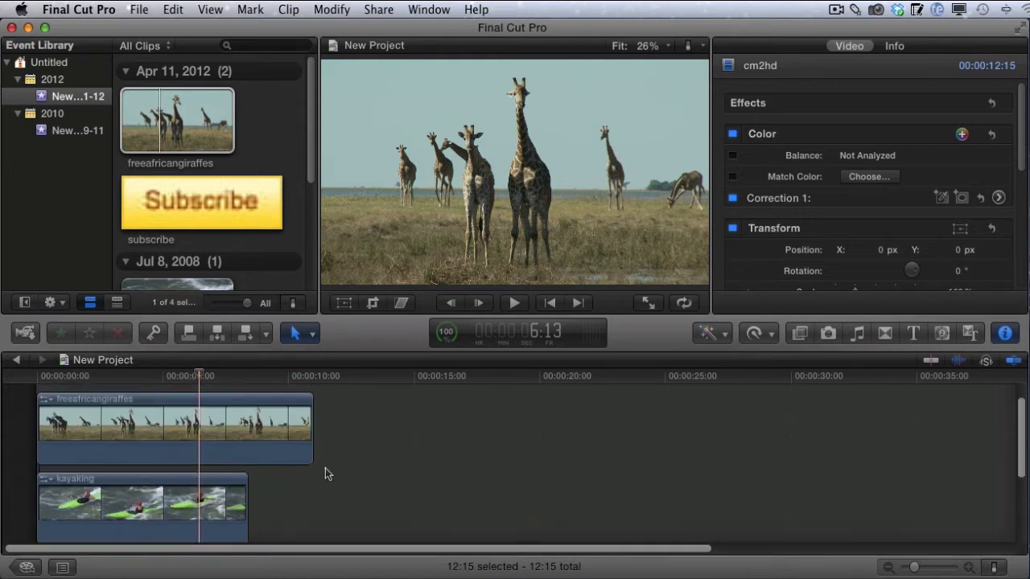
scroll(257, 419, "up", 3)
scroll(258, 415, "down", 3)
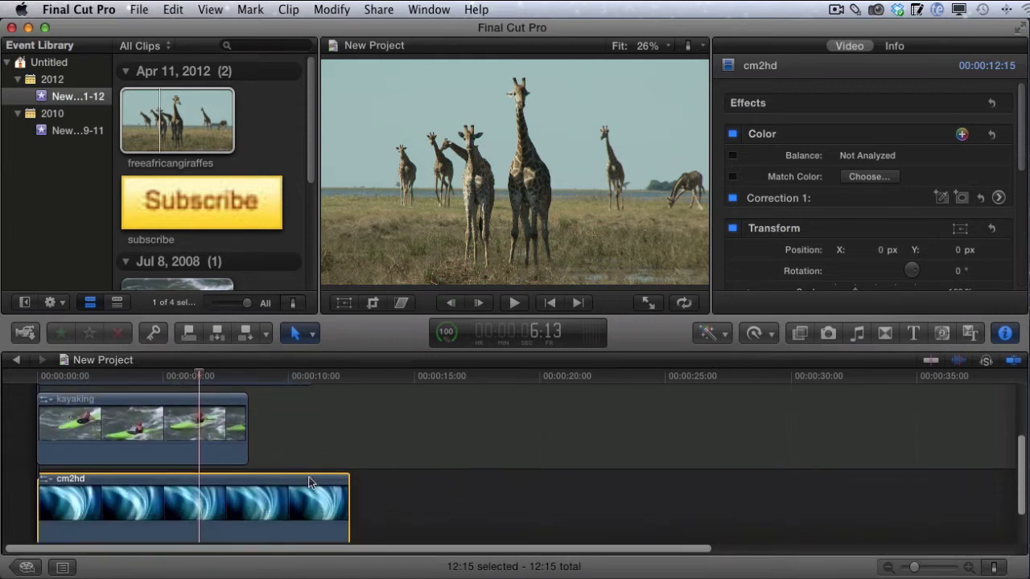
left_click(220, 428)
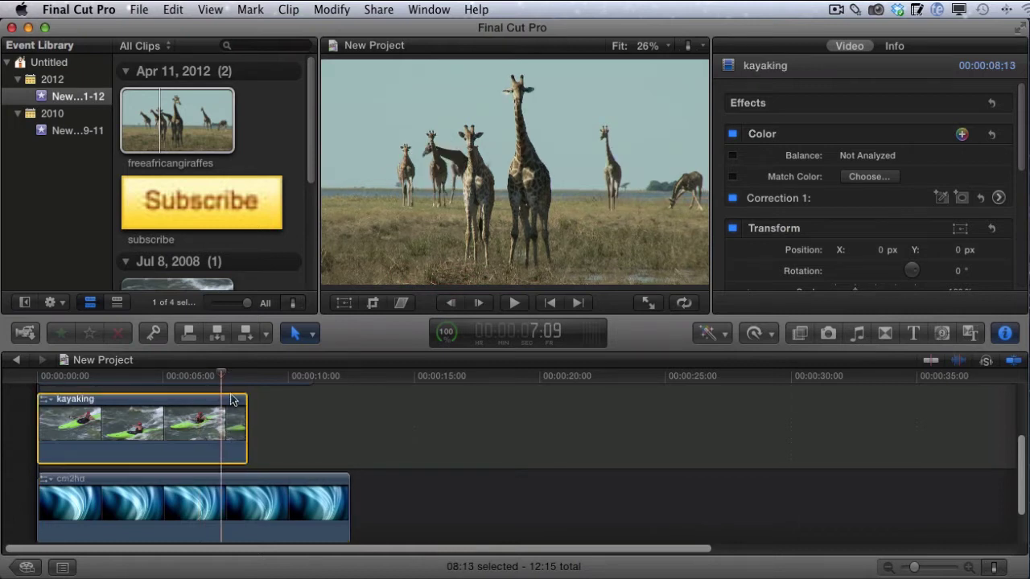
scroll(254, 452, "up", 3)
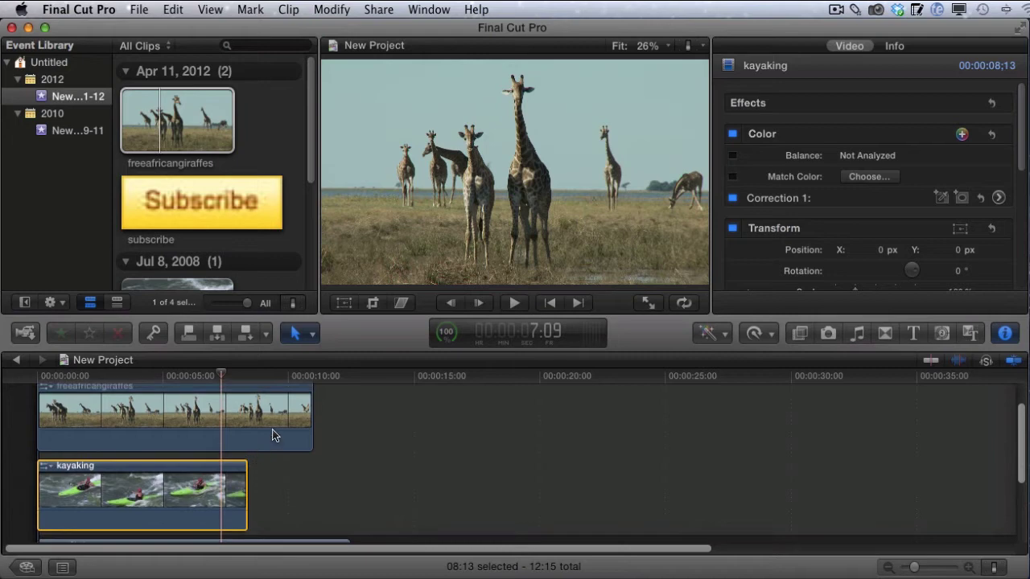
scroll(298, 451, "down", 3)
left_click(323, 497)
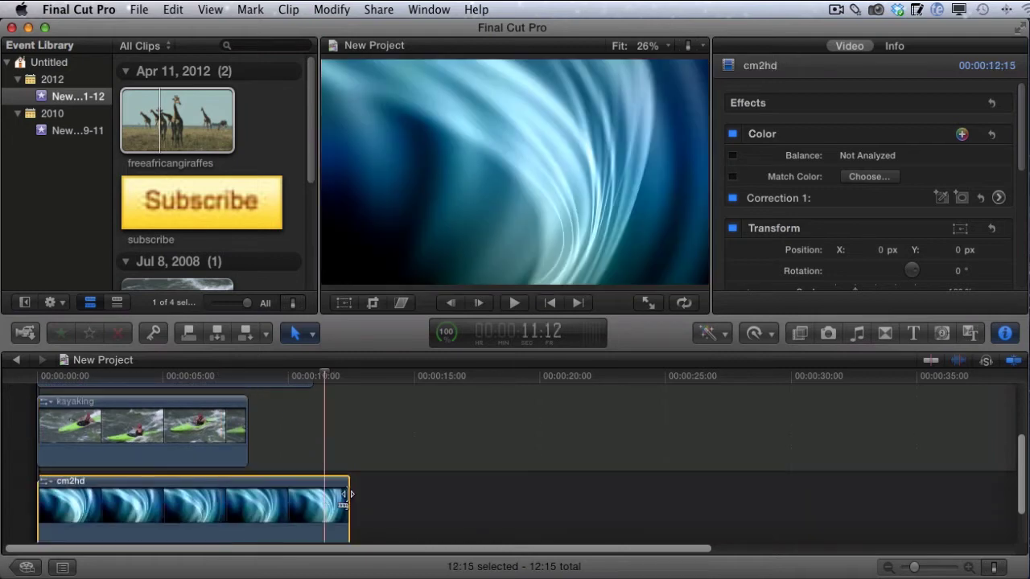
left_click_drag(350, 494, 254, 495)
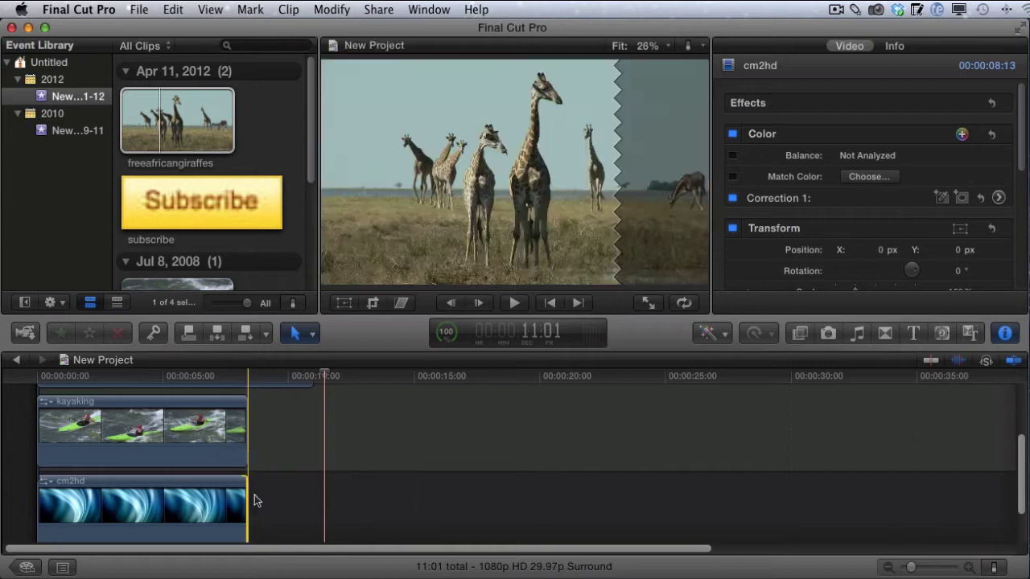
Trim the end of the freeafricangiraffes clip to a duration of 8:13 so it ends with the kayaking clip.
scroll(314, 483, "up", 2)
left_click(291, 431)
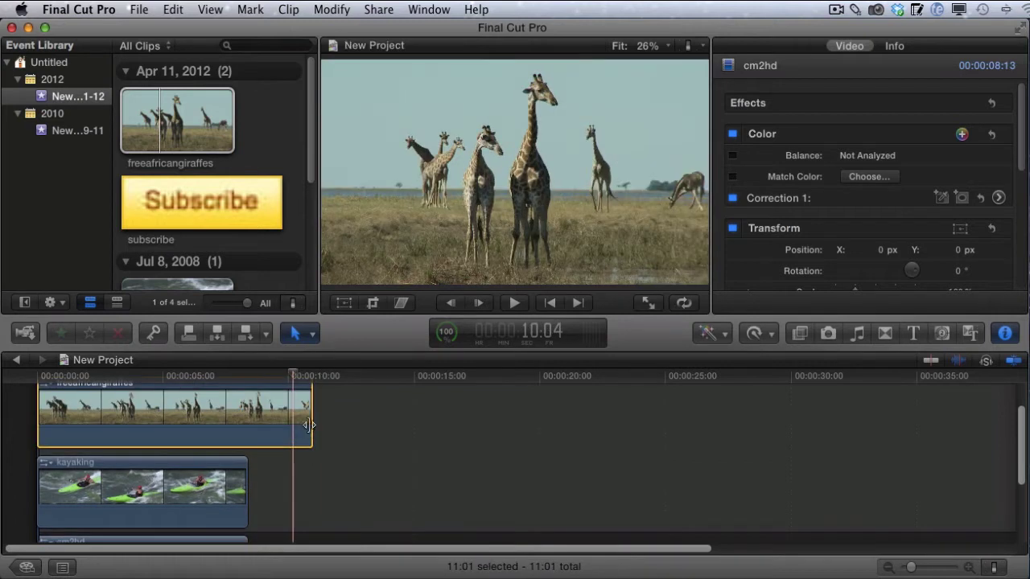
left_click_drag(311, 432, 243, 432)
scroll(315, 457, "up", 2)
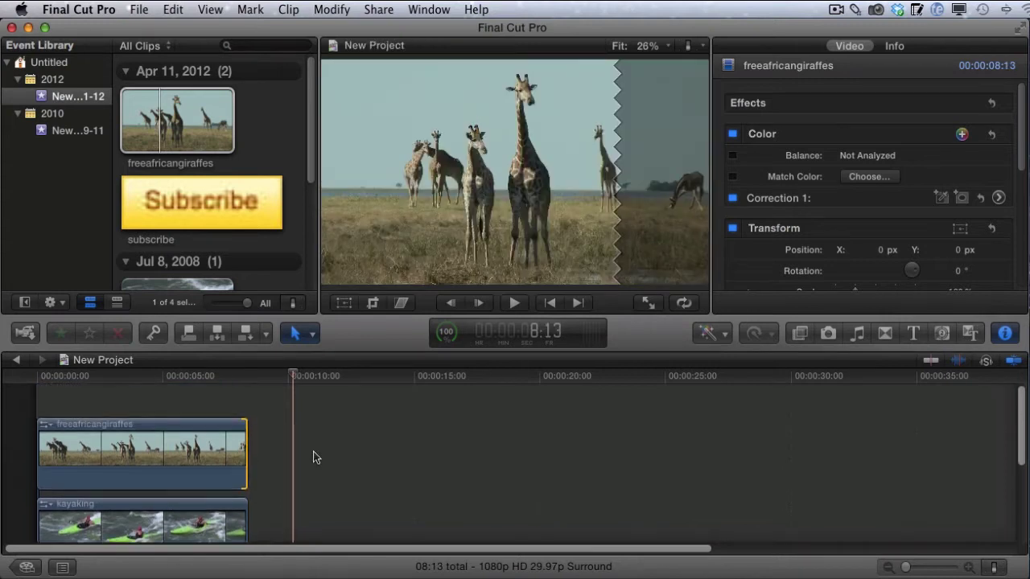
scroll(315, 458, "down", 3)
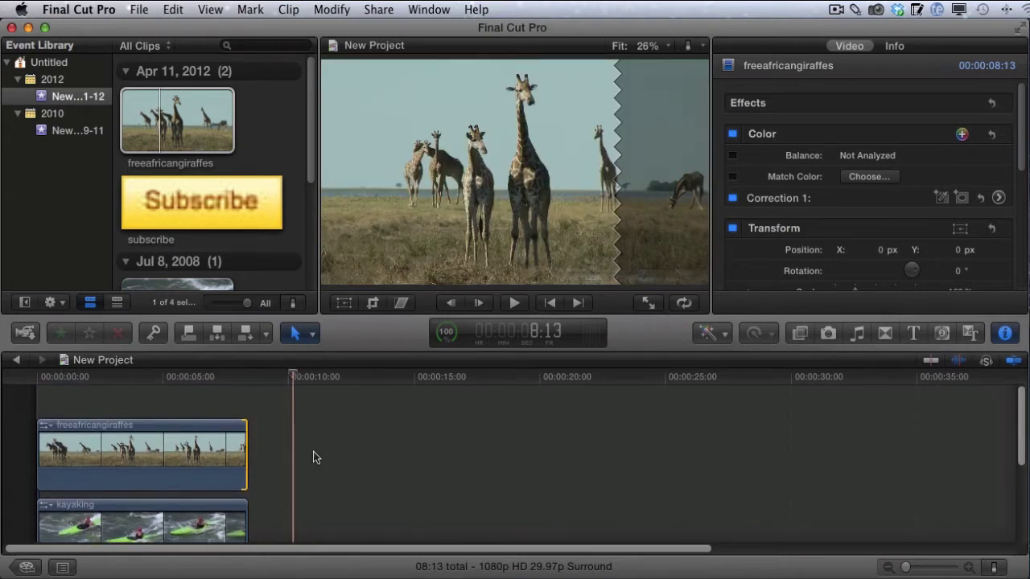
scroll(315, 458, "up", 2)
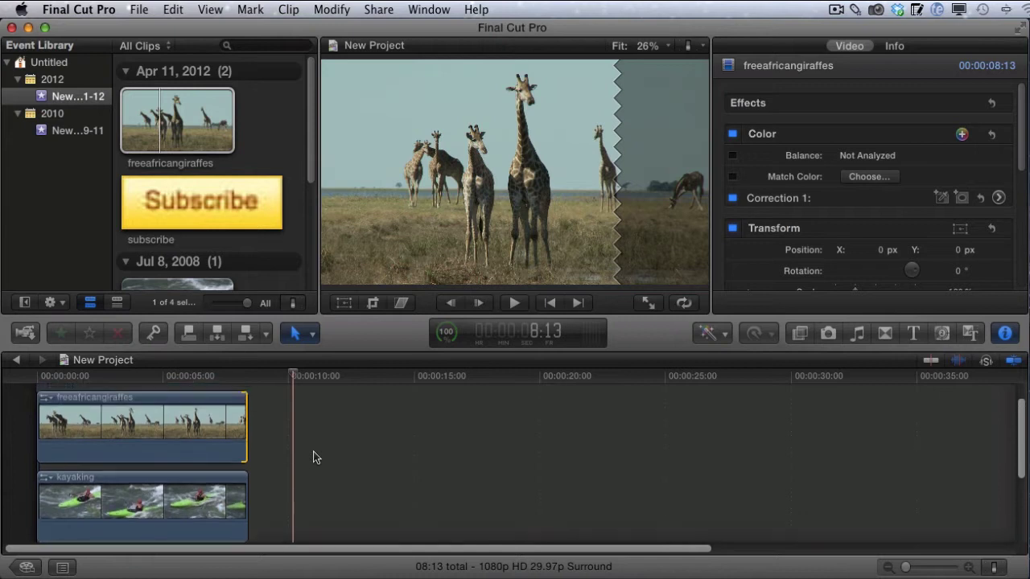
Use Transform to scale the freeafricangiraffes clip down to a little over a third of its size, centred in the frame.
left_click(140, 433)
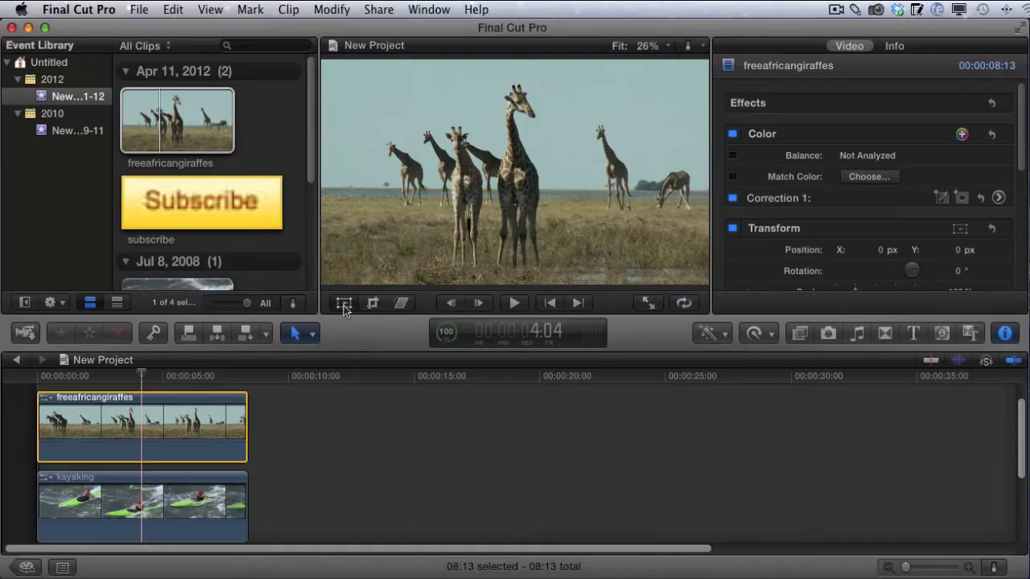
left_click(343, 306)
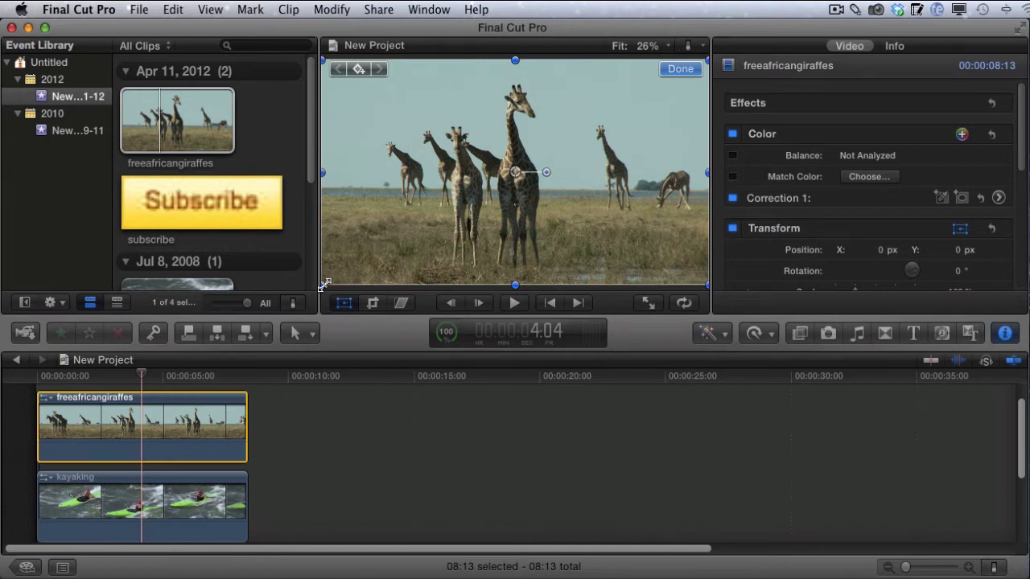
left_click(325, 283)
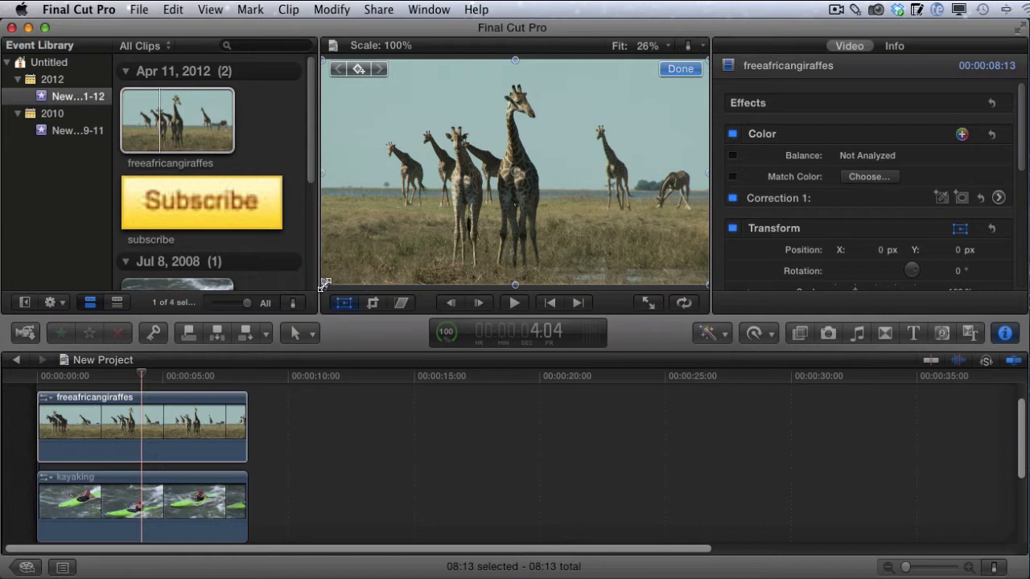
left_click_drag(325, 283, 445, 194)
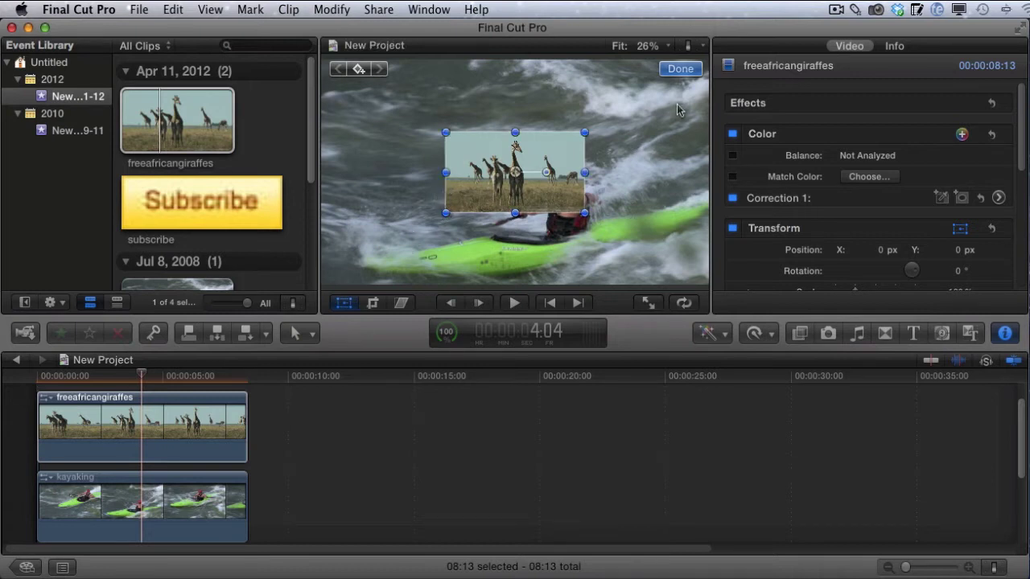
left_click(680, 70)
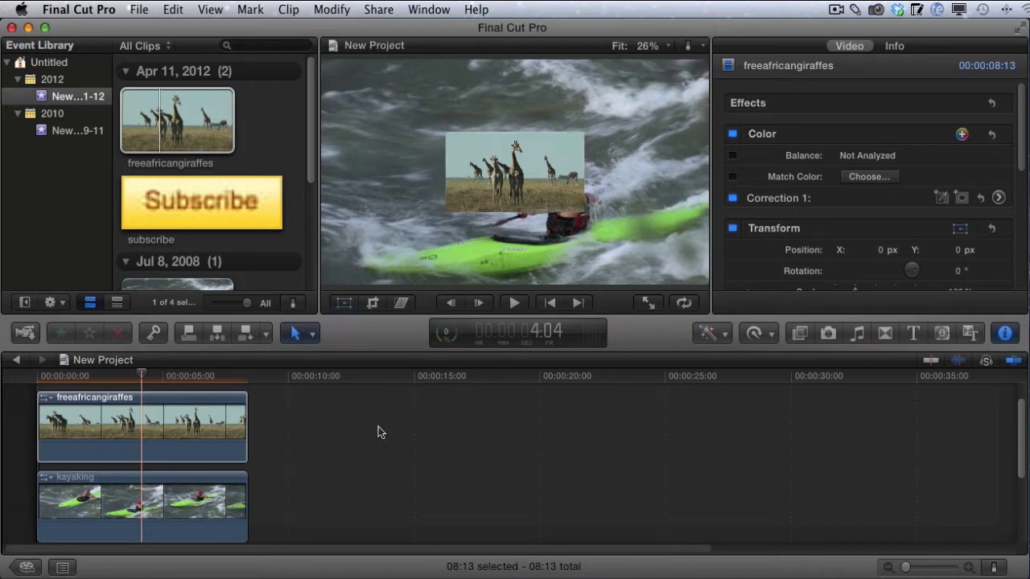
Use Transform to scale the kayaking clip down to about 36%, matching the size of the giraffe picture.
left_click(201, 504)
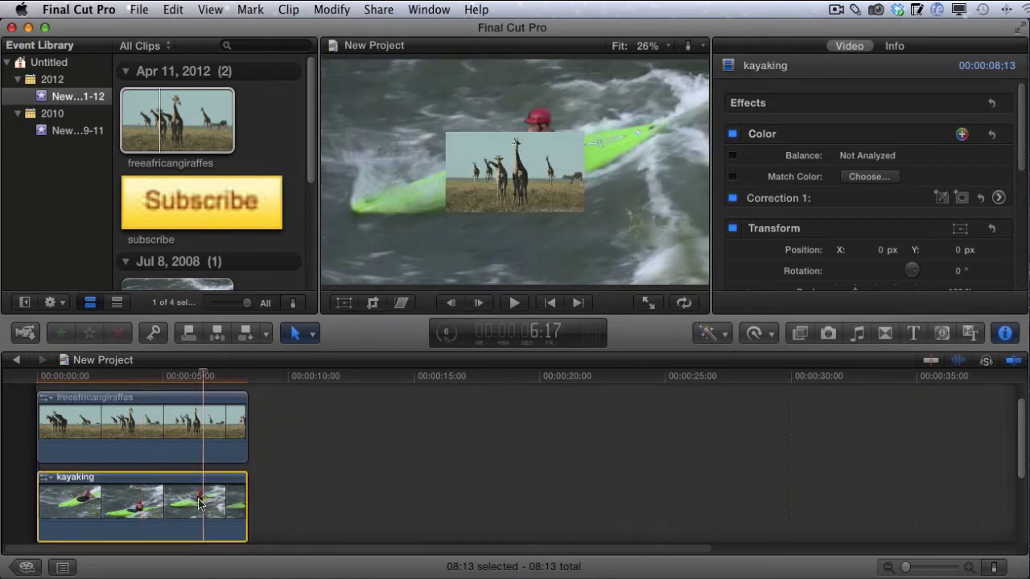
left_click(343, 305)
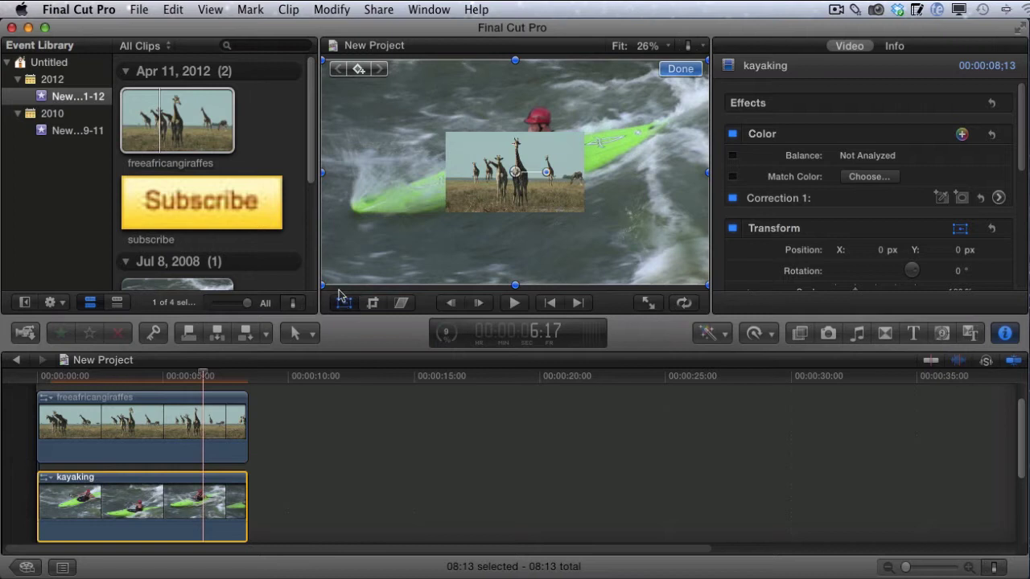
left_click_drag(325, 284, 446, 207)
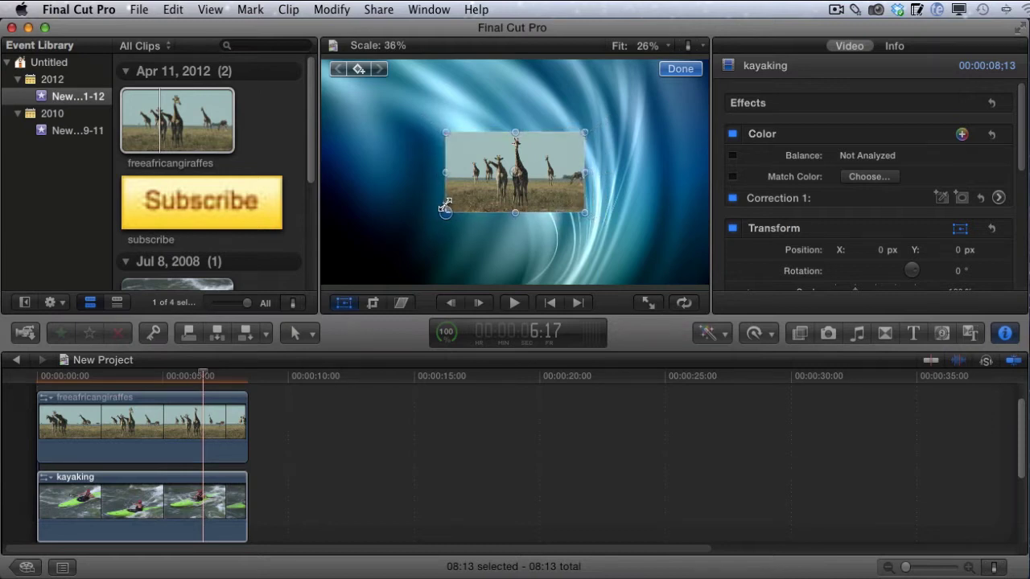
left_click_drag(444, 208, 445, 209)
left_click(683, 70)
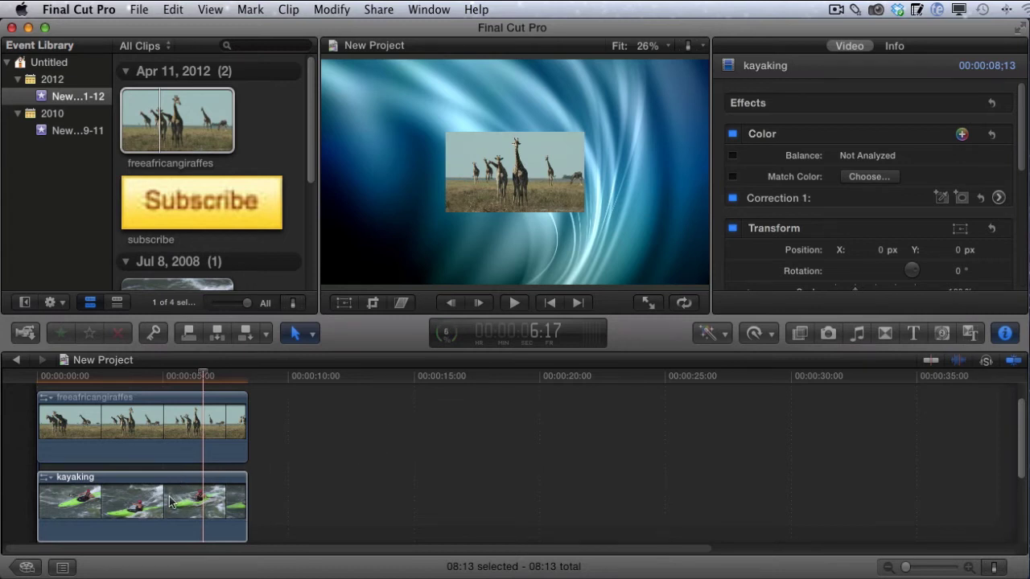
Use Transform to move the giraffe picture right to about X 44.7 px and the kayaking picture left to about X -45.1 px.
left_click(164, 438)
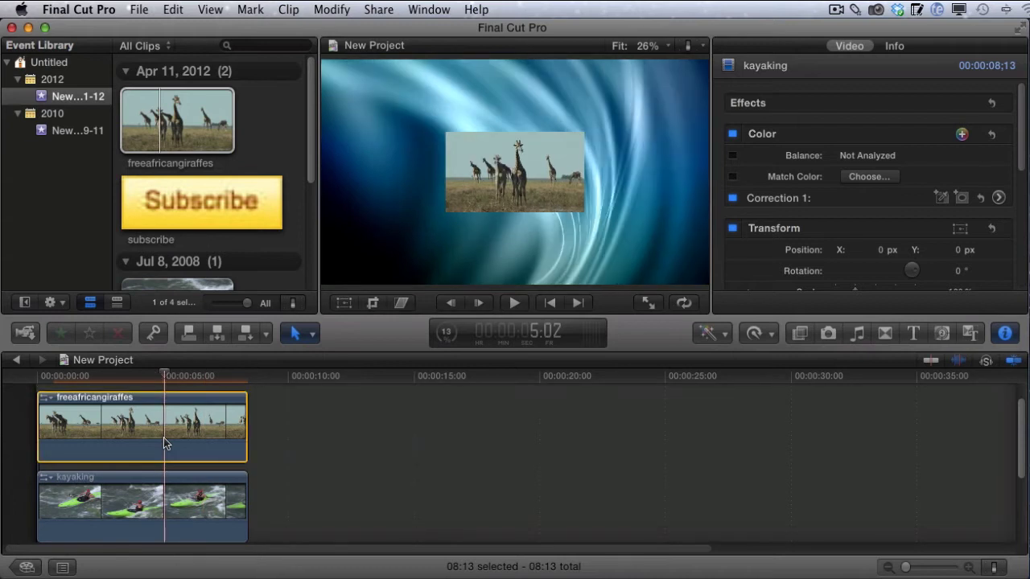
left_click(343, 303)
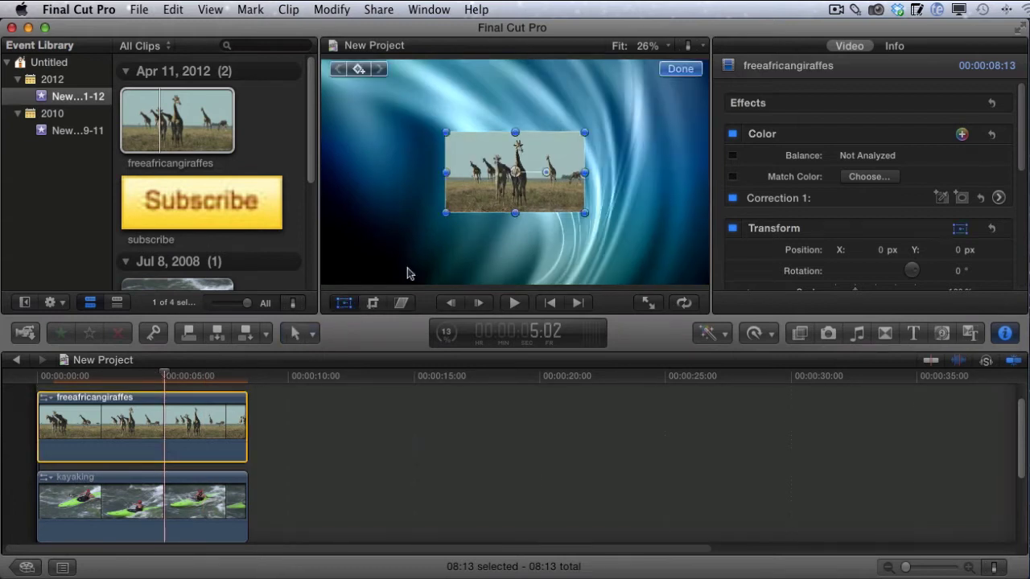
left_click_drag(492, 171, 595, 171)
left_click(474, 186)
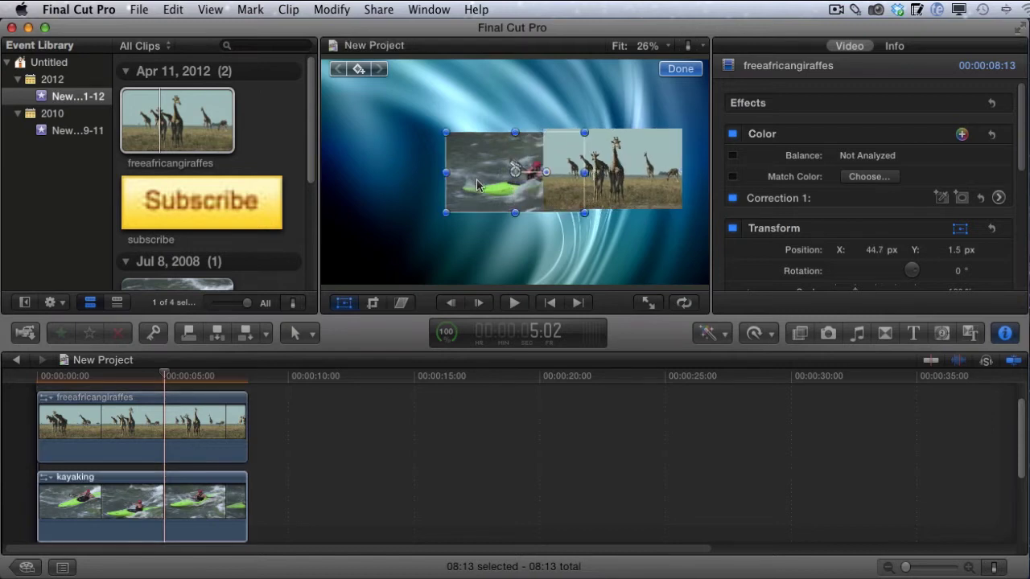
left_click_drag(486, 181, 388, 179)
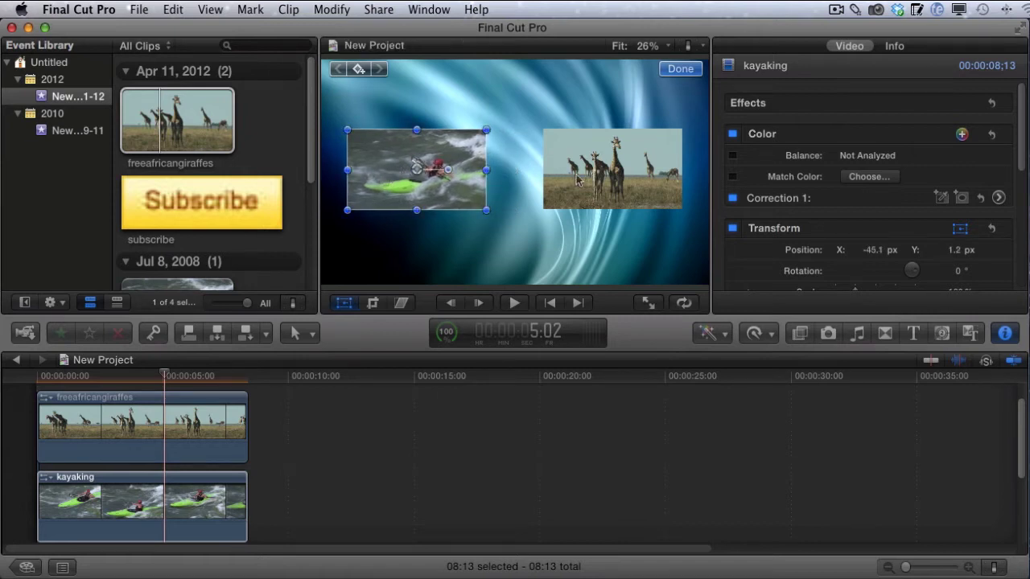
Nudge the giraffe and kayaking pictures slightly towards the centre by equal amounts, leaving a gap between them, and deselect everything.
left_click(620, 185)
left_click_drag(643, 189, 634, 189)
left_click(432, 189)
left_click_drag(432, 190, 441, 190)
left_click(505, 247)
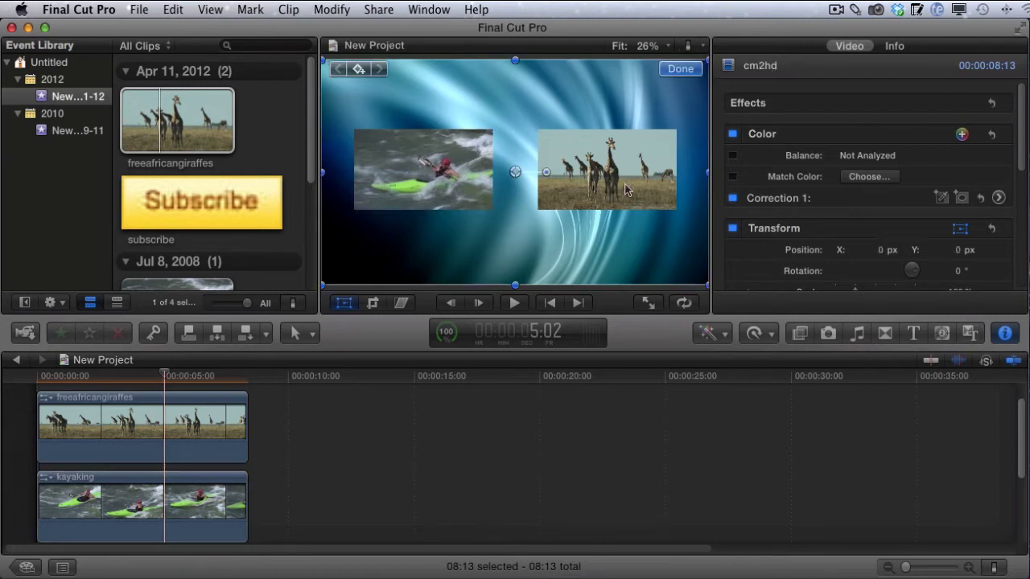
left_click(391, 433)
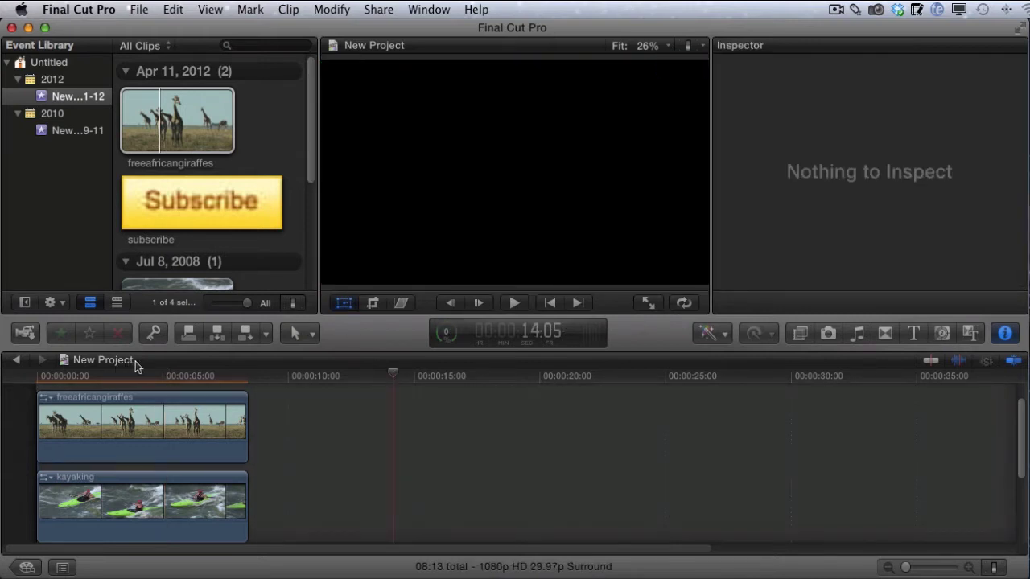
Find the Simple Border effect by searching the effects for "simple" and apply it to the freeafricangiraffes clip.
left_click_drag(391, 375, 115, 376)
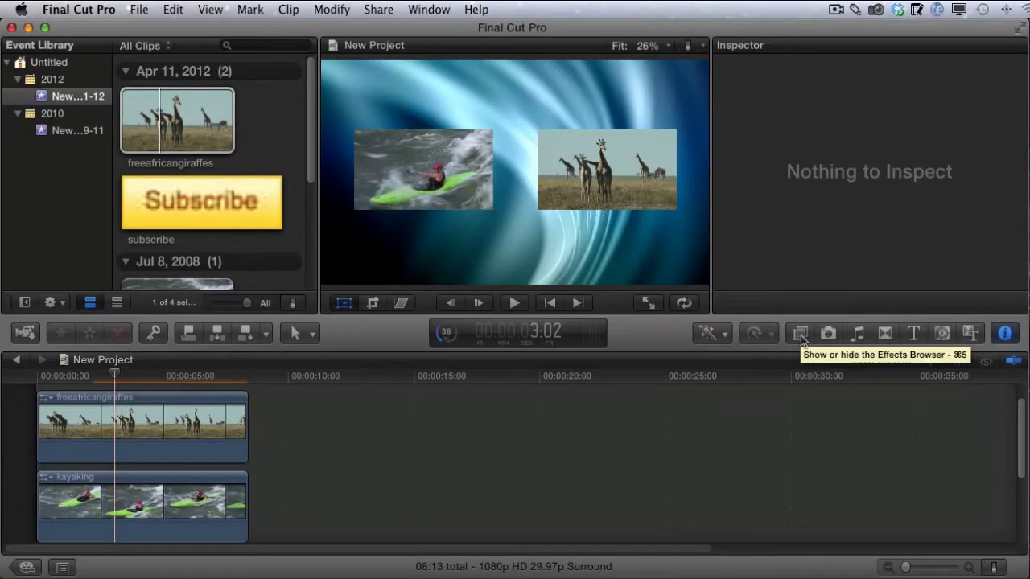
left_click(799, 334)
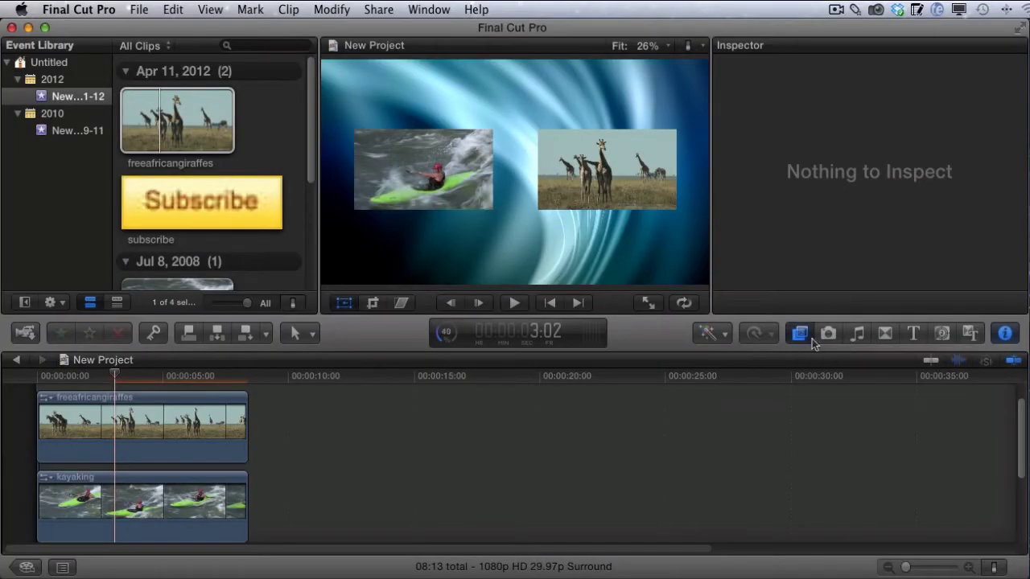
left_click(817, 543)
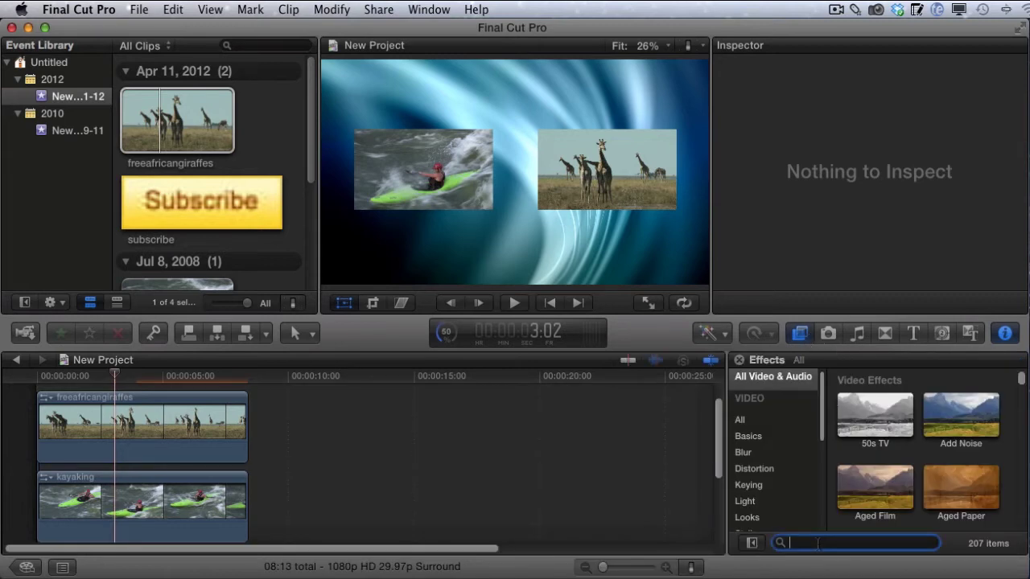
type("simple")
key("Return")
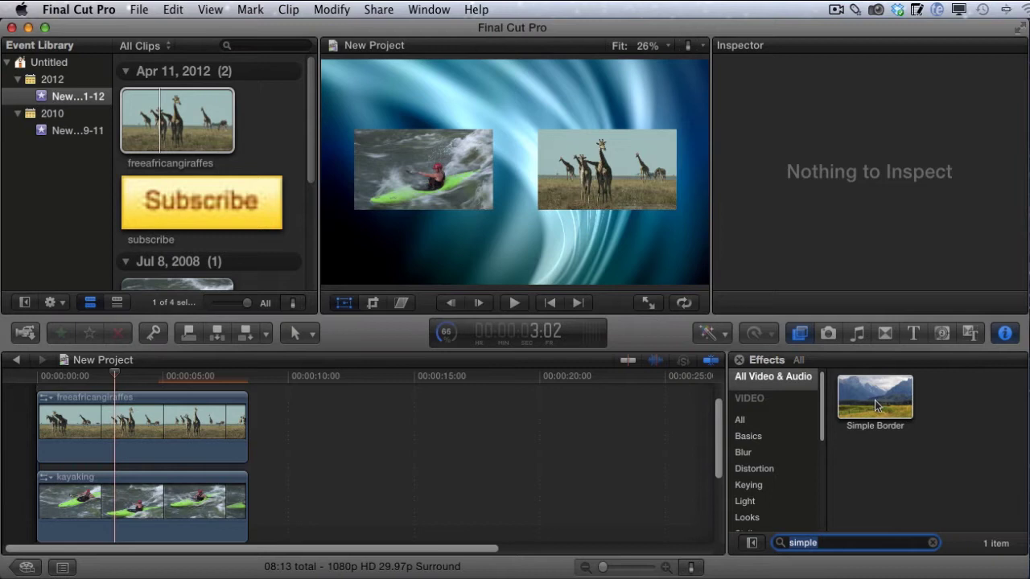
left_click_drag(870, 396, 184, 425)
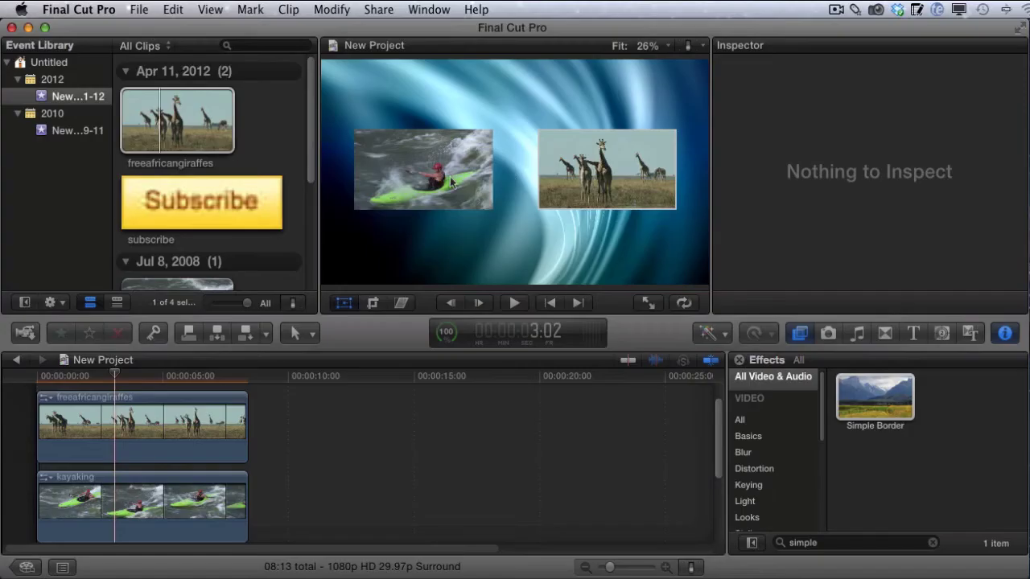
Apply the Simple Border effect to the kayaking clip and play the project from the beginning to check both borders.
left_click_drag(859, 416, 179, 504)
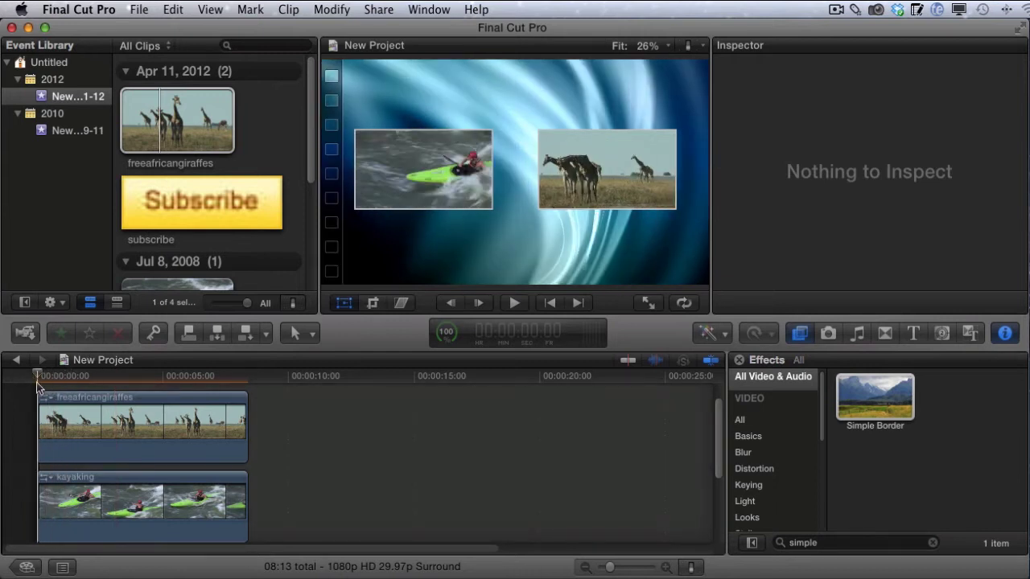
left_click(516, 305)
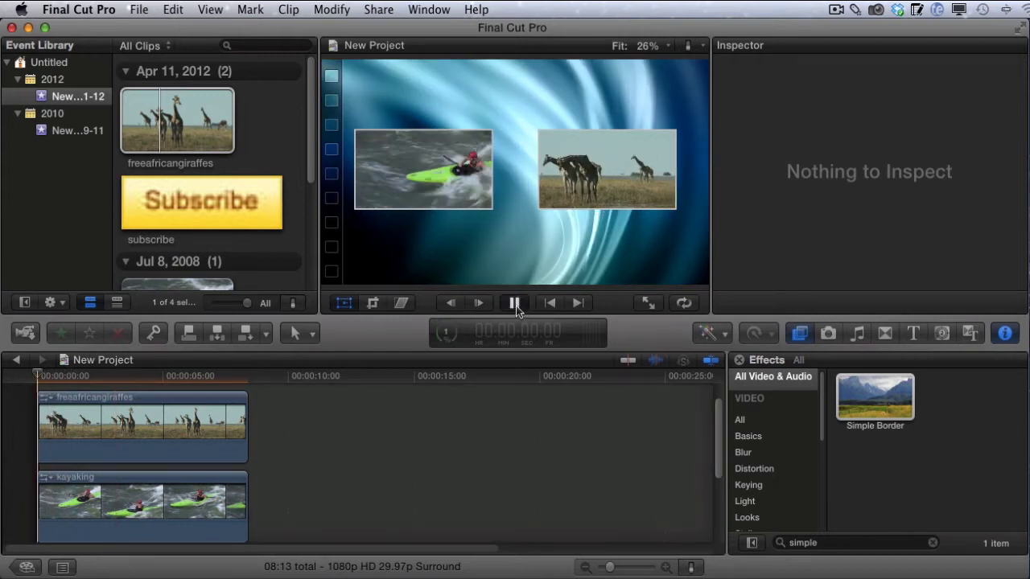
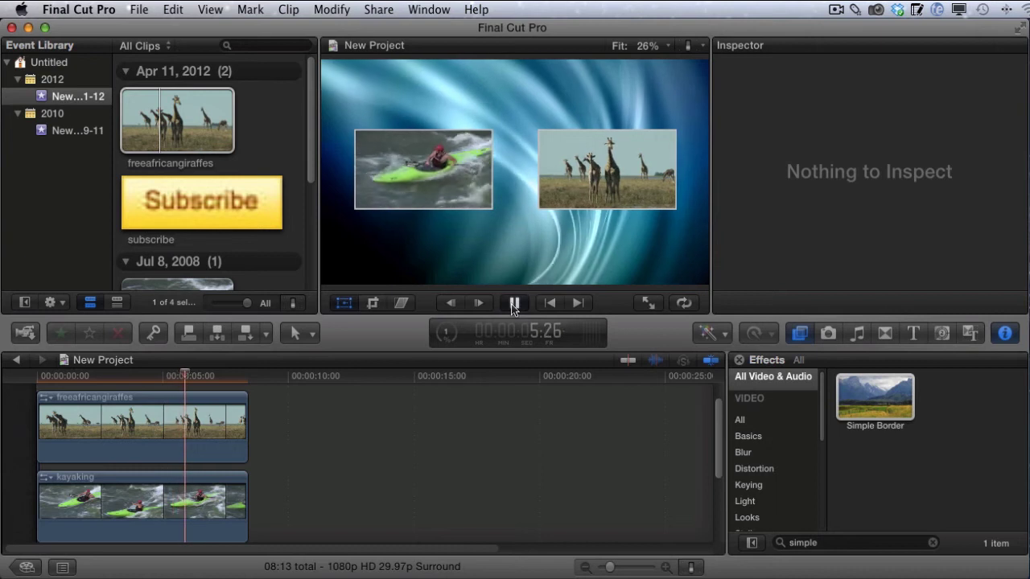
left_click(513, 305)
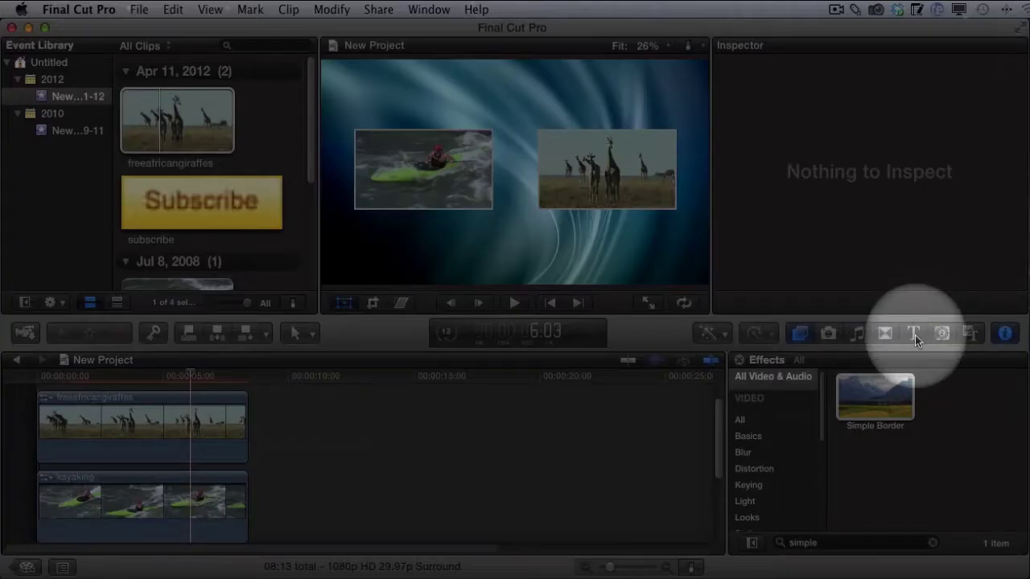
Add a Custom title above the freeafricangiraffes clip, starting at the beginning of the timeline.
left_click(914, 334)
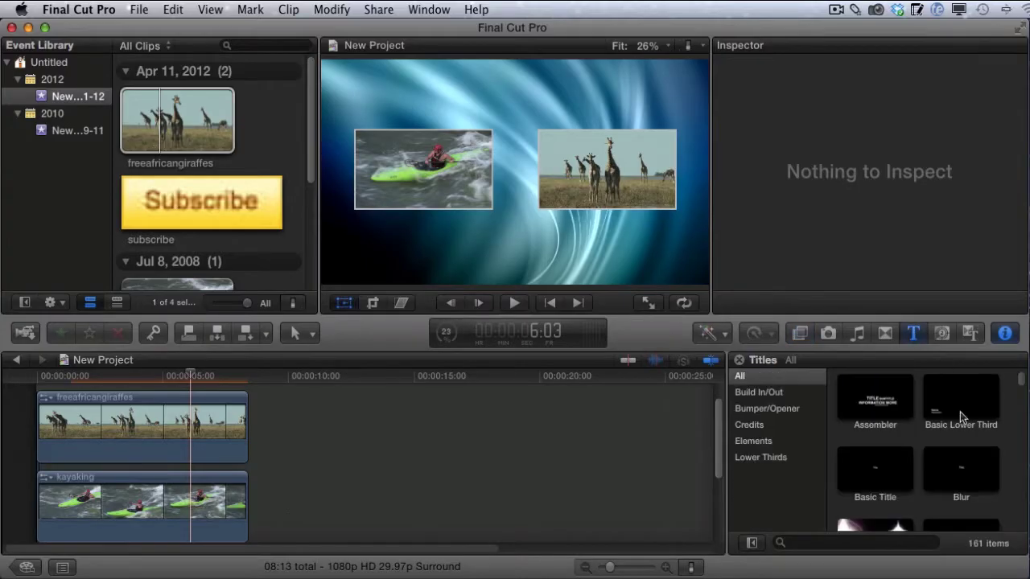
scroll(961, 418, "down", 5)
scroll(965, 418, "down", 2)
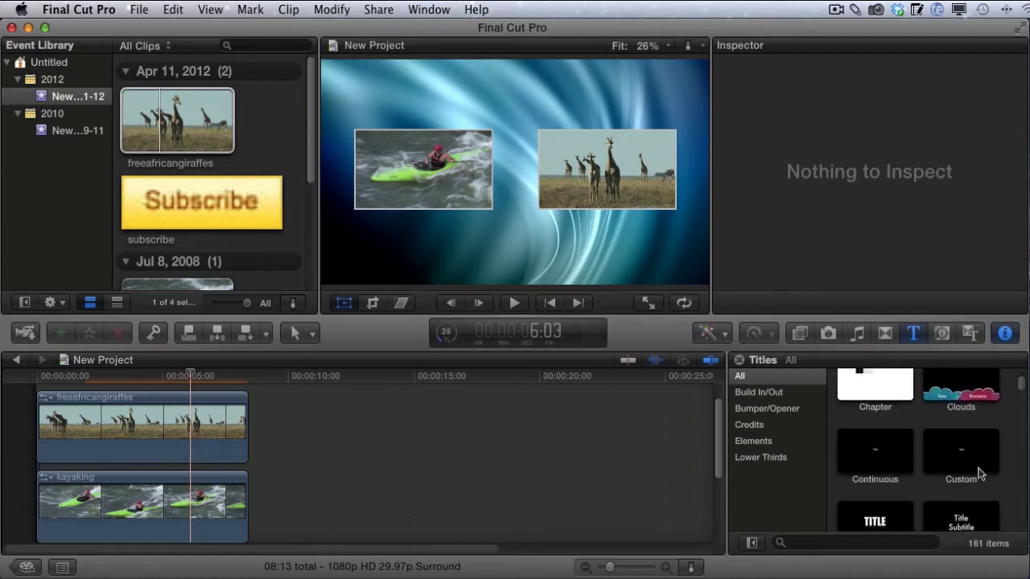
left_click(973, 461)
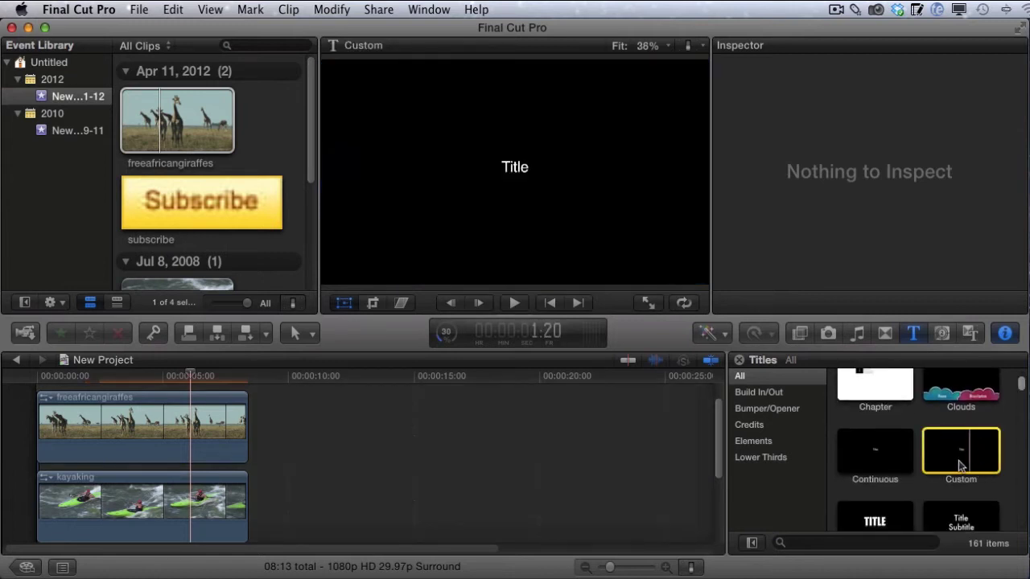
left_click_drag(961, 458, 37, 384)
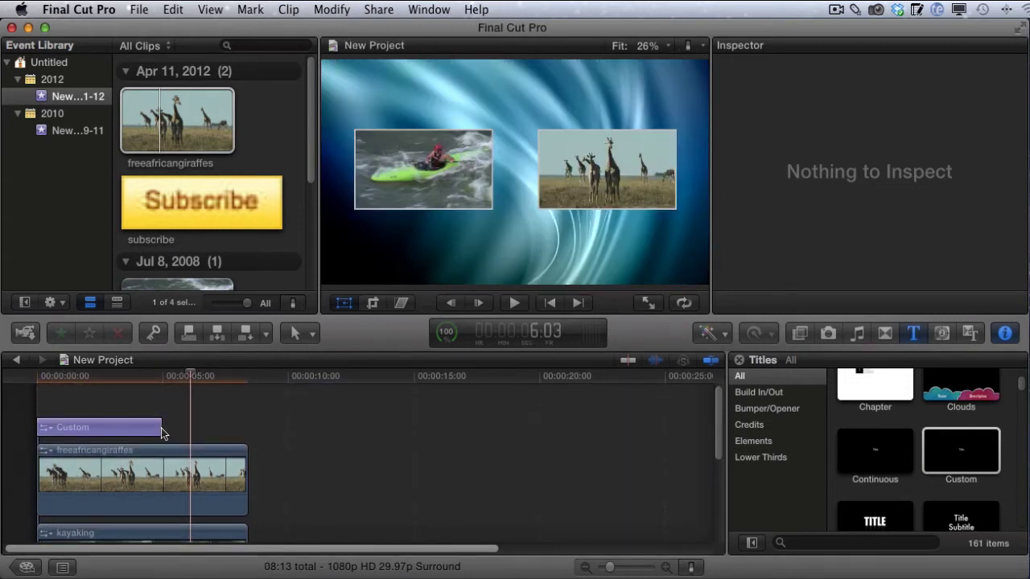
Extend the Custom title to a duration of 8:13 so it ends with the clips below it.
left_click(158, 428)
left_click_drag(160, 429, 240, 427)
left_click(164, 432)
Replace the Custom title's placeholder text with "Kayaking Trip!".
left_click(100, 428)
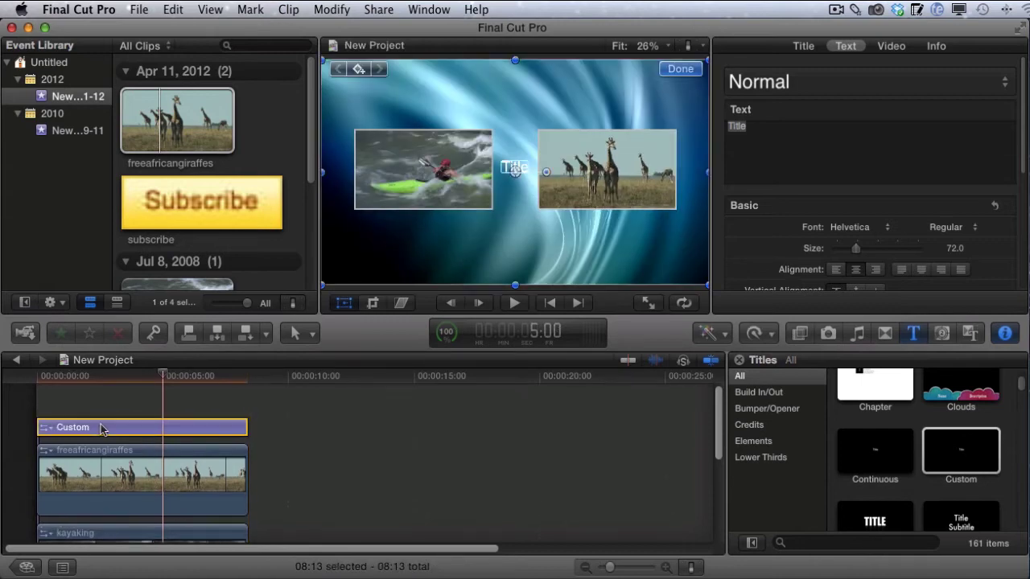
left_click(101, 428)
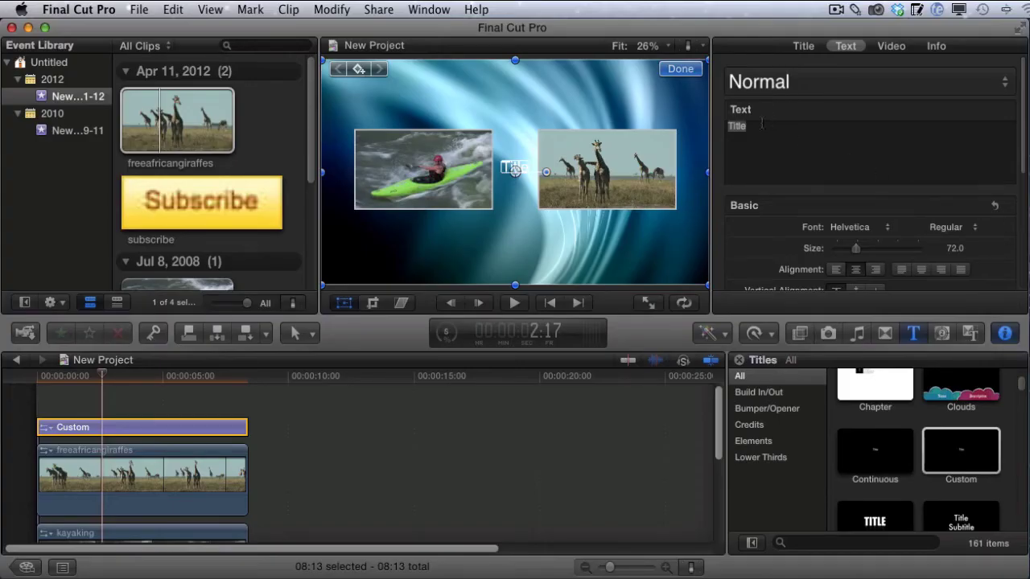
left_click(761, 129)
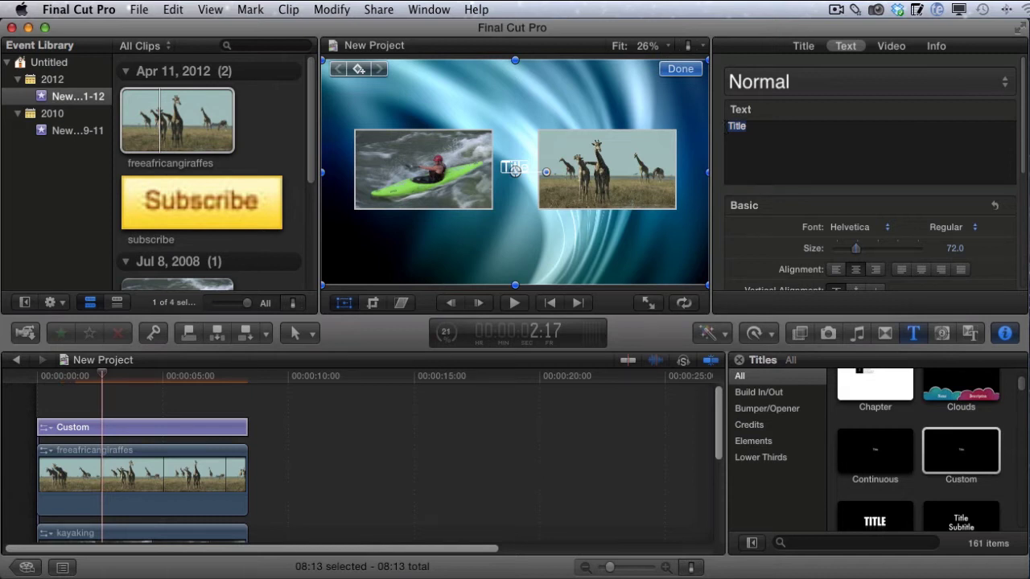
type("Kayak")
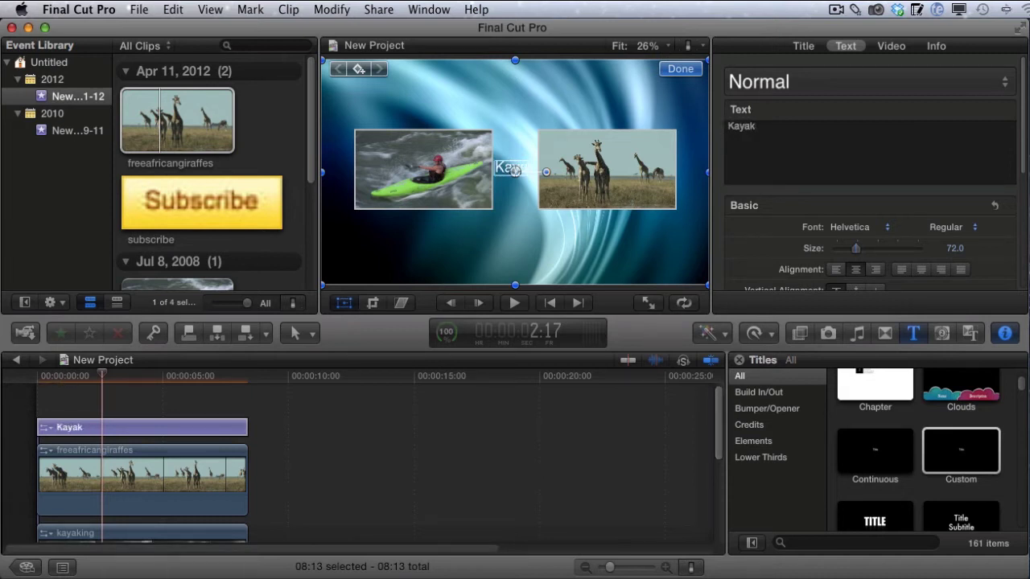
type("ing ")
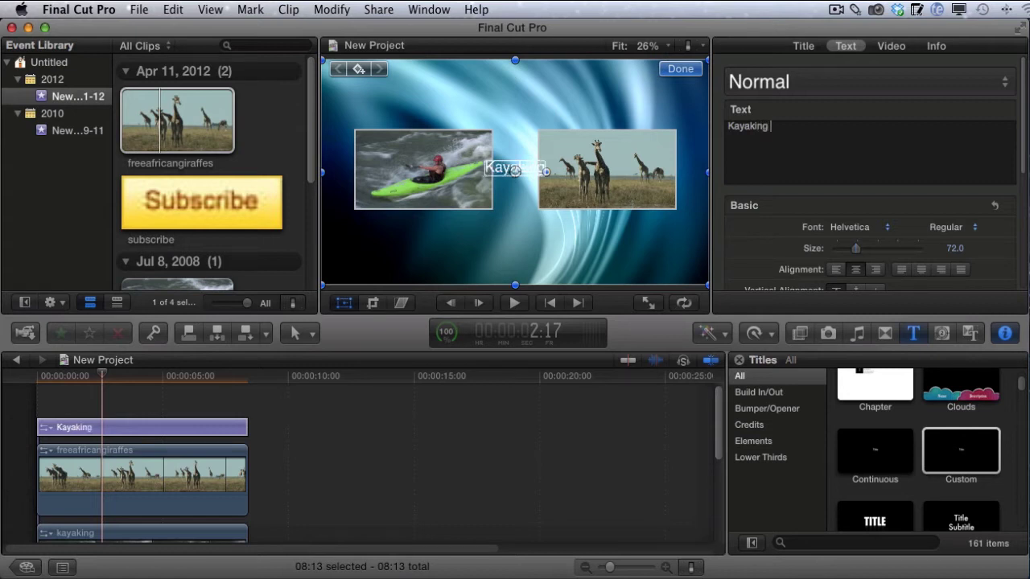
type("Tri")
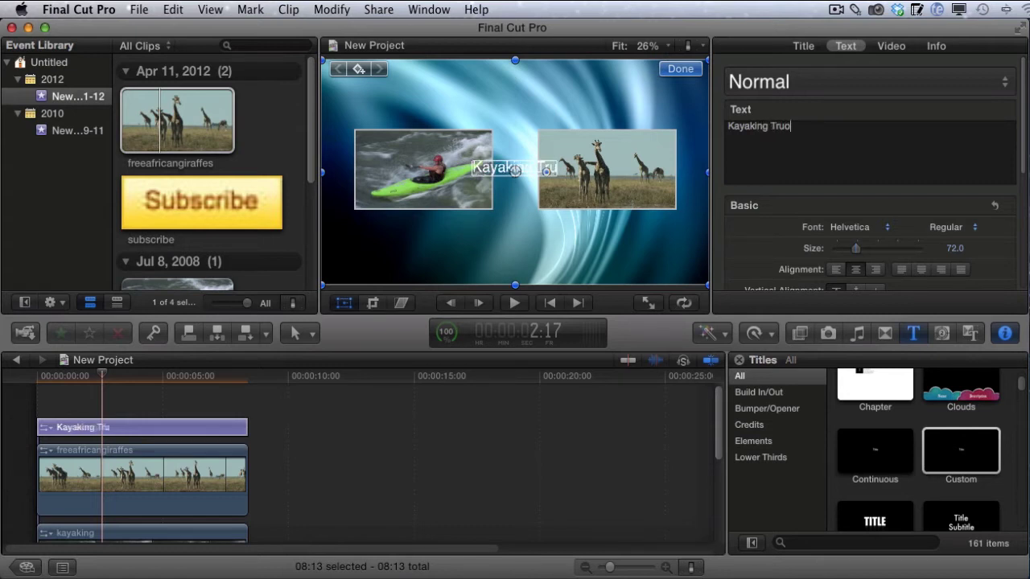
type("p!")
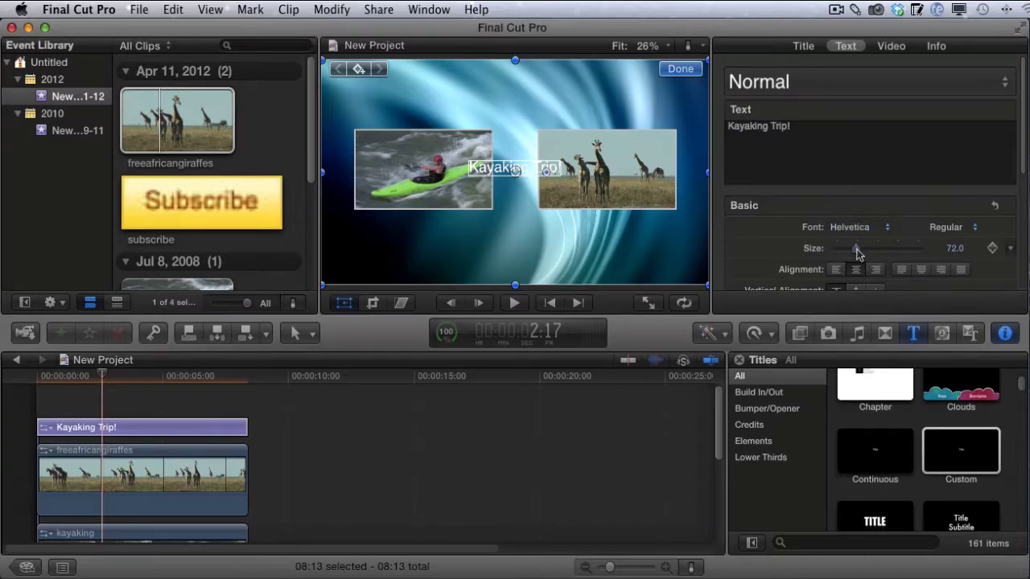
Set the "Kayaking Trip!" title's text size to 82 and its Helvetica style to Bold.
left_click_drag(857, 254, 860, 254)
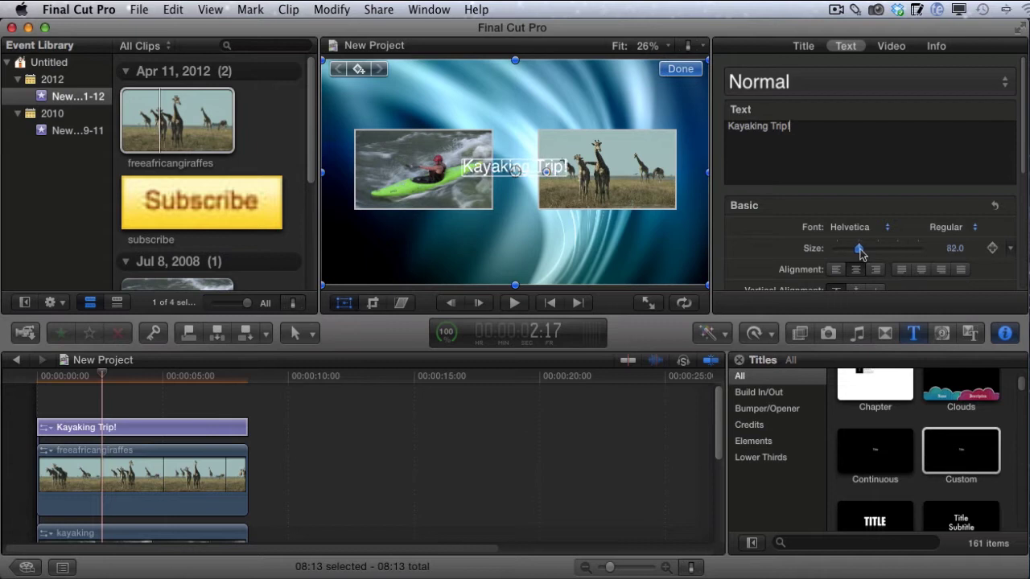
scroll(978, 250, "down", 1)
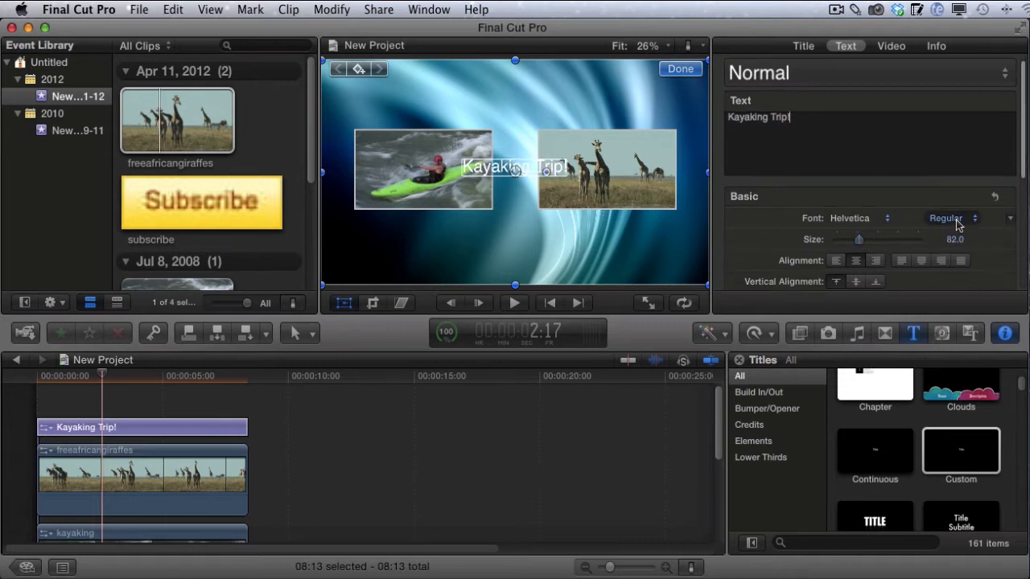
left_click(948, 219)
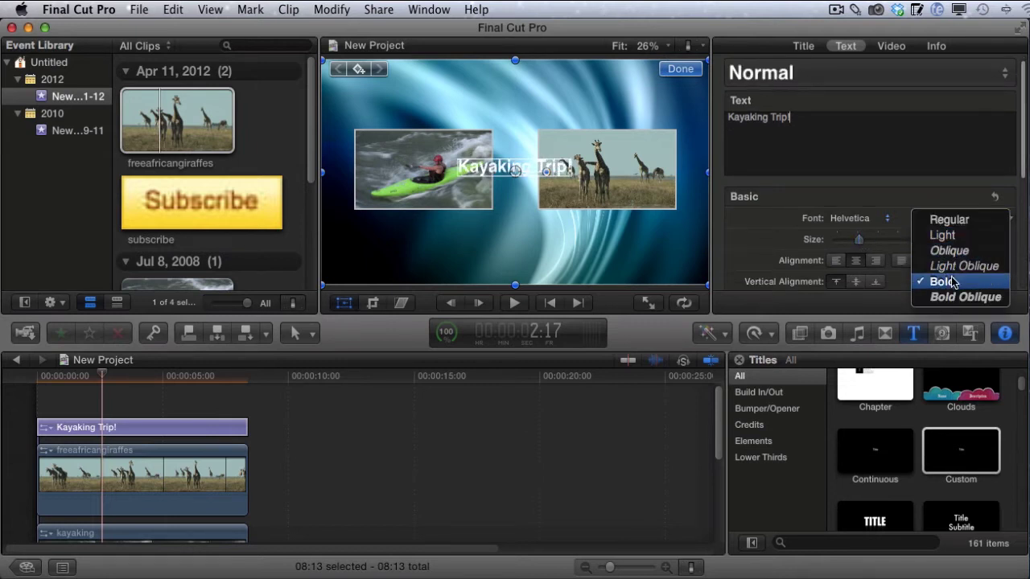
left_click(942, 282)
Show the "Kayaking Trip!" title's Face settings and examine its fill and colour options, keeping the title selected.
scroll(945, 243, "down", 5)
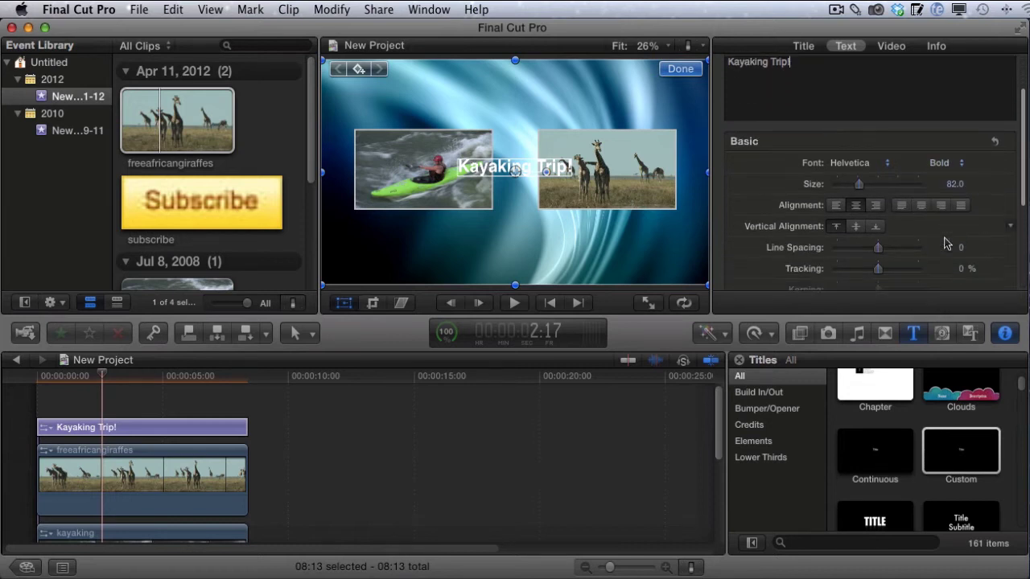
scroll(957, 241, "down", 3)
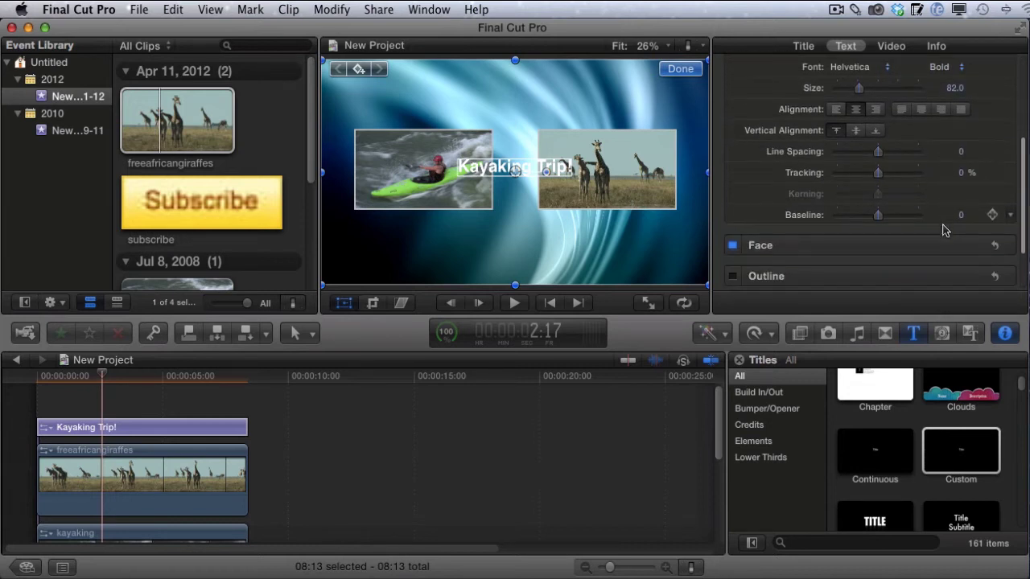
left_click(969, 231)
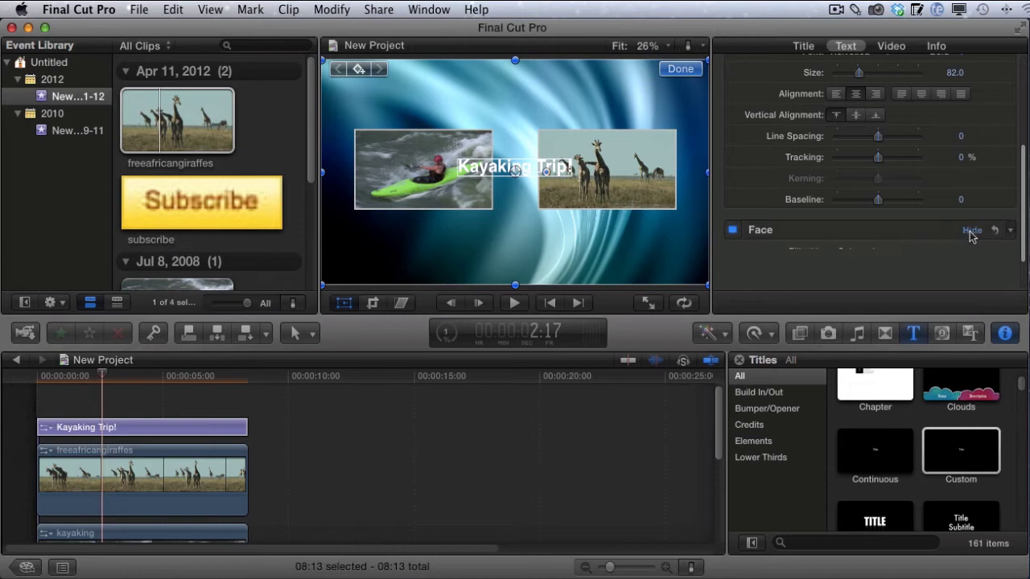
scroll(896, 231, "down", 3)
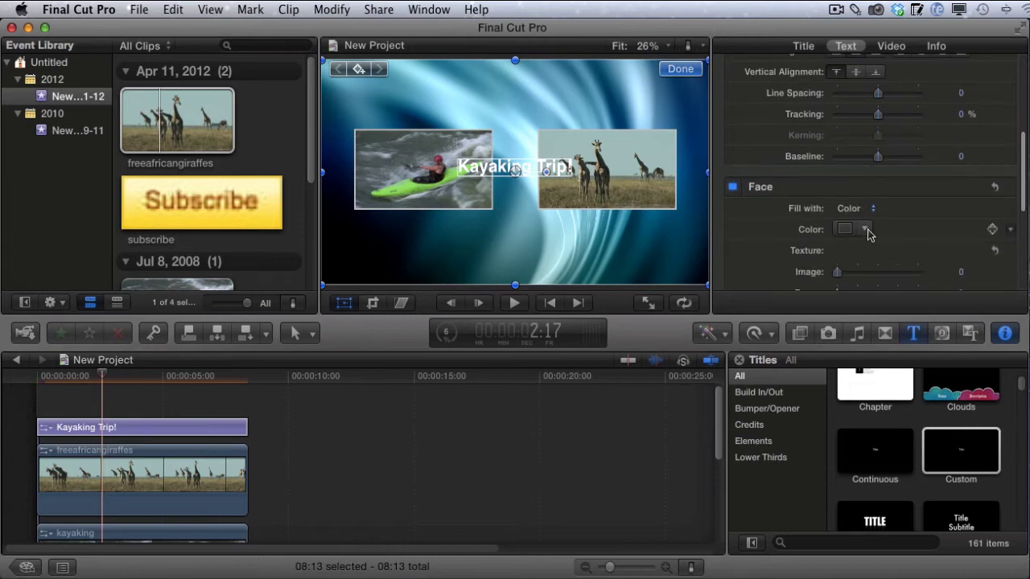
scroll(921, 247, "down", 1)
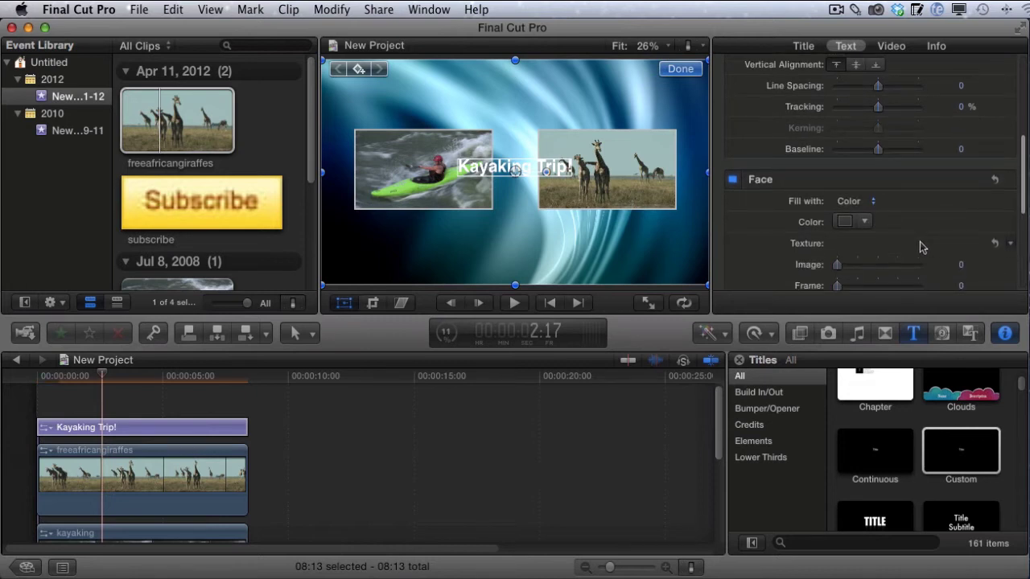
left_click(168, 428)
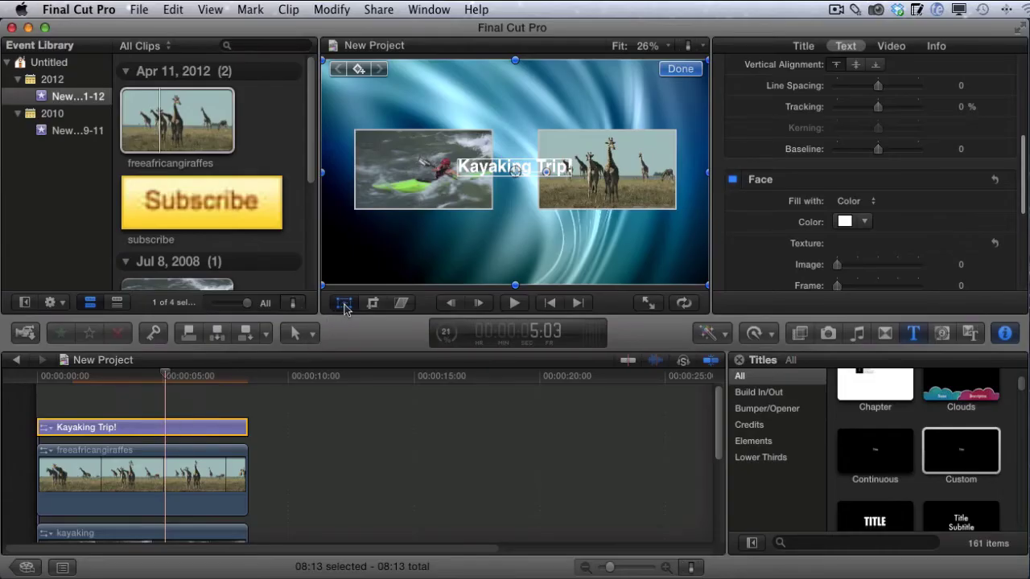
Reposition the "Kayaking Trip!" title directly beneath the kayaking video and finish the transform.
left_click(344, 305)
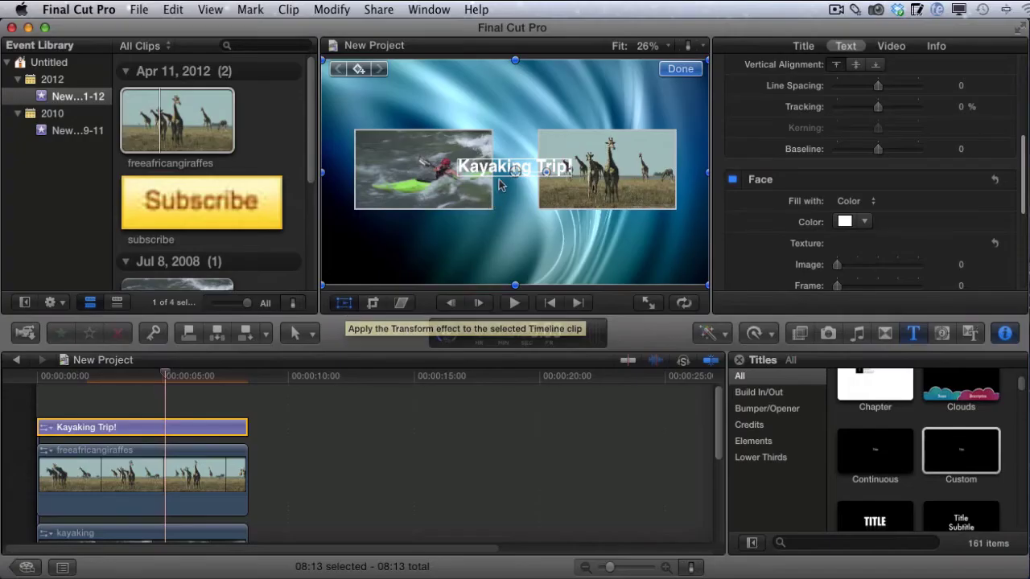
left_click_drag(512, 158, 435, 234)
left_click(678, 70)
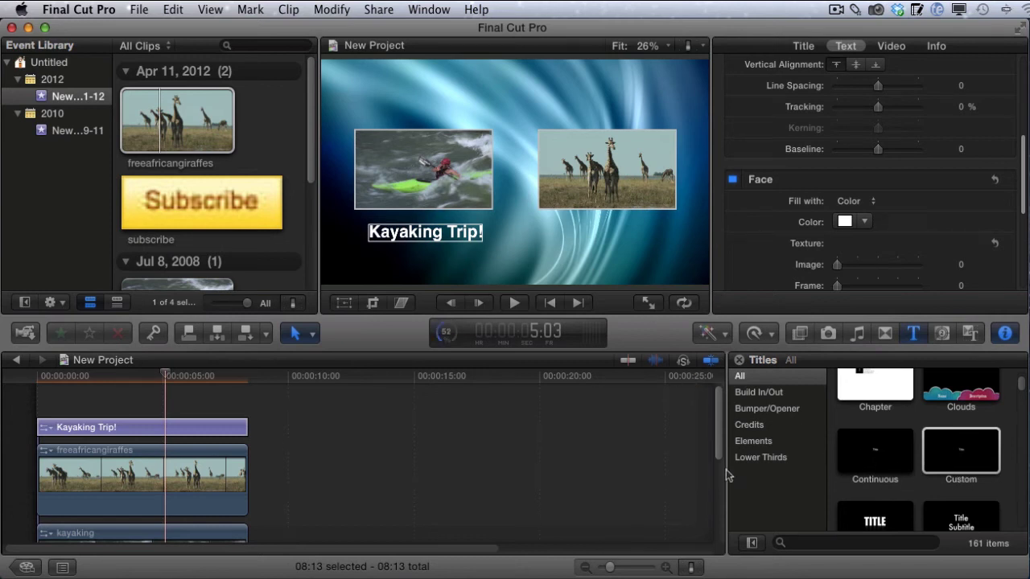
Add a second Custom title above the "Kayaking Trip!" title at the project start and extend it to 8:13.
left_click(953, 455)
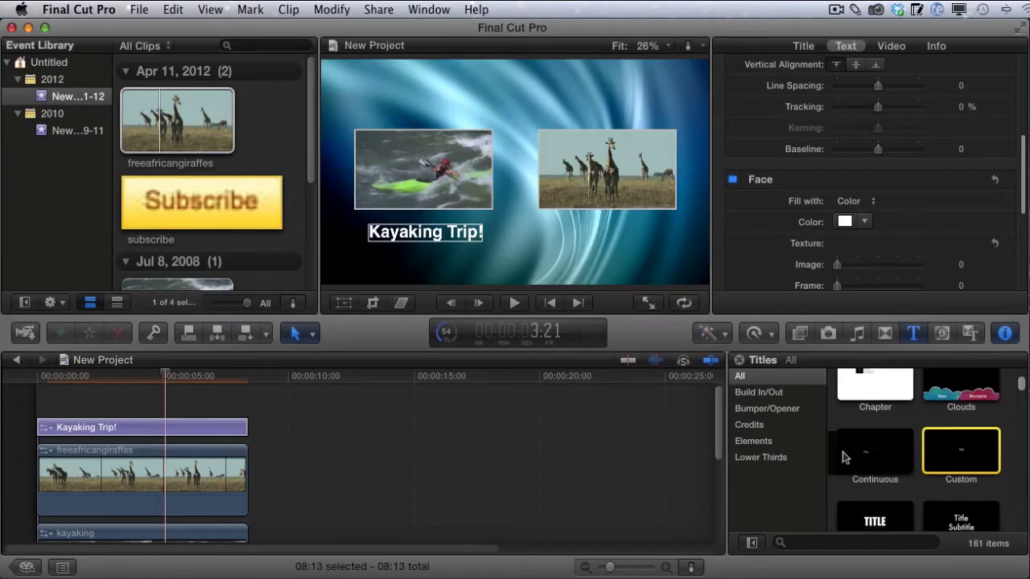
left_click_drag(842, 451, 83, 399)
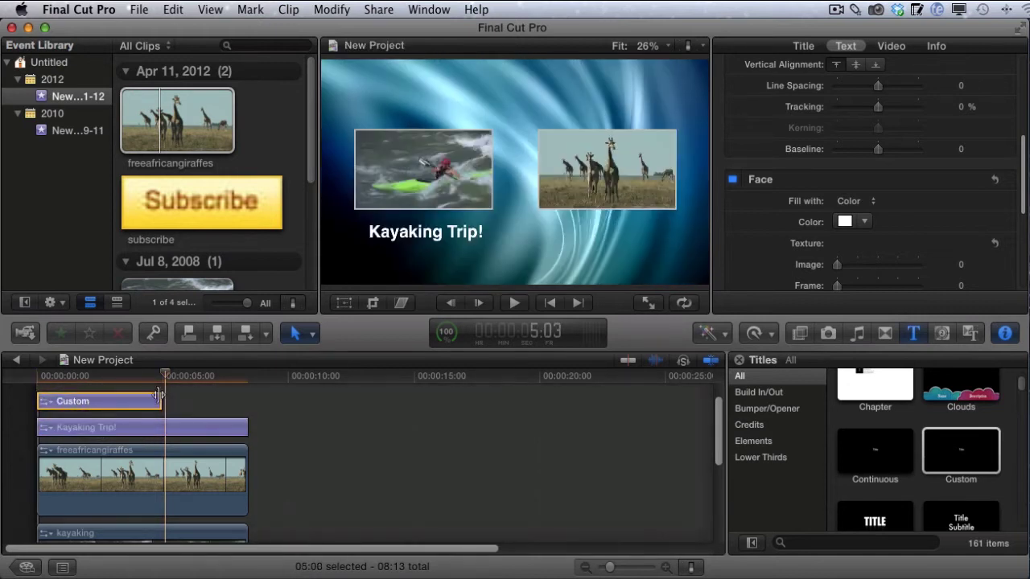
left_click_drag(163, 401, 240, 403)
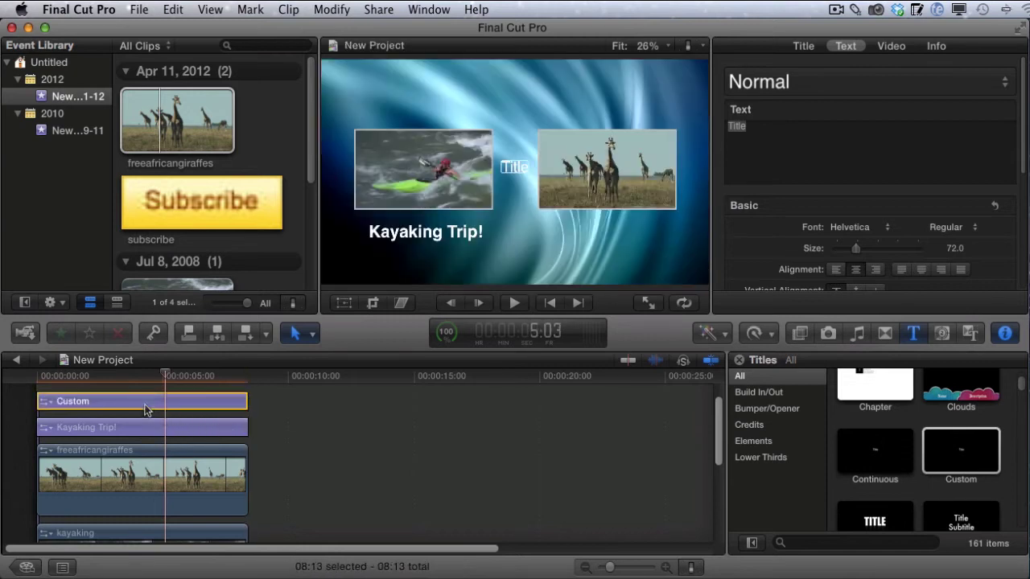
Replace the new Custom title's placeholder text with "African Safari Video".
left_click(146, 400)
left_click(775, 135)
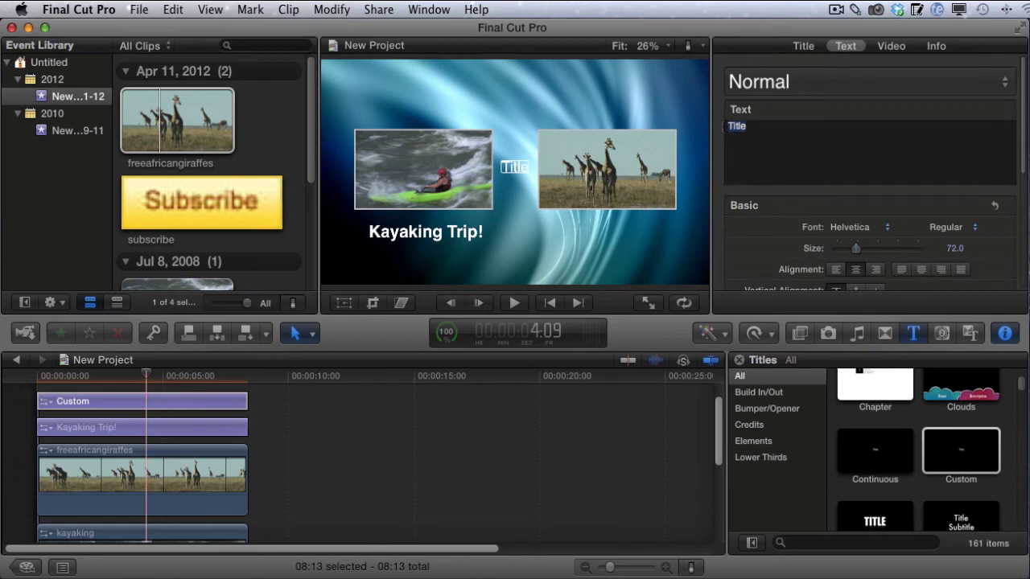
type("Afri")
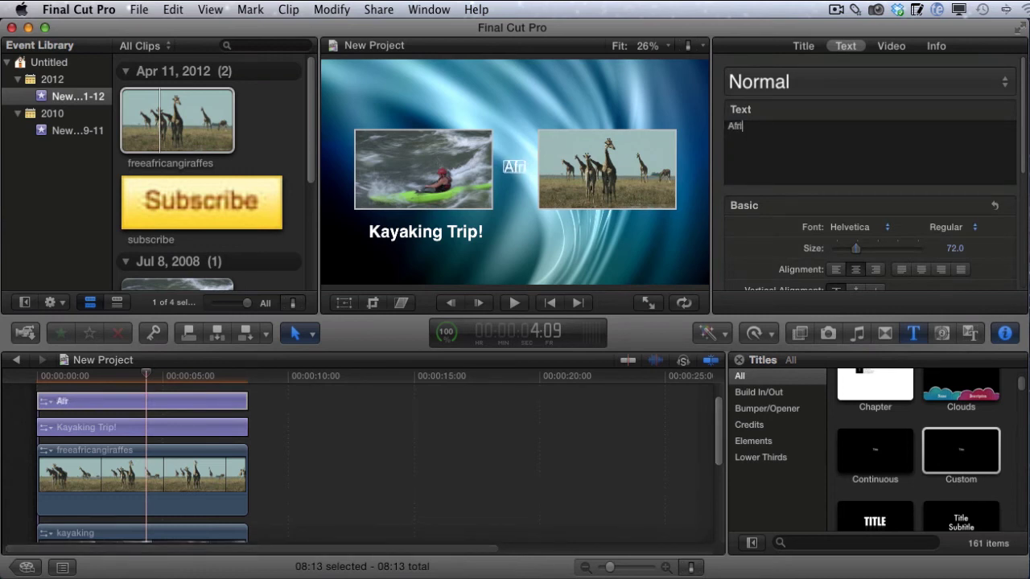
type("can ")
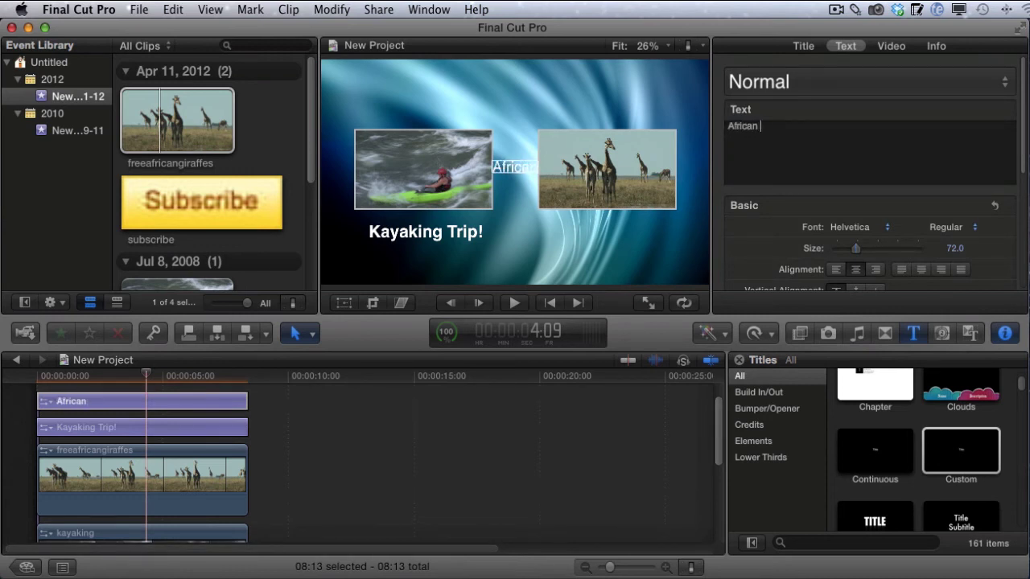
type("Safari Vide")
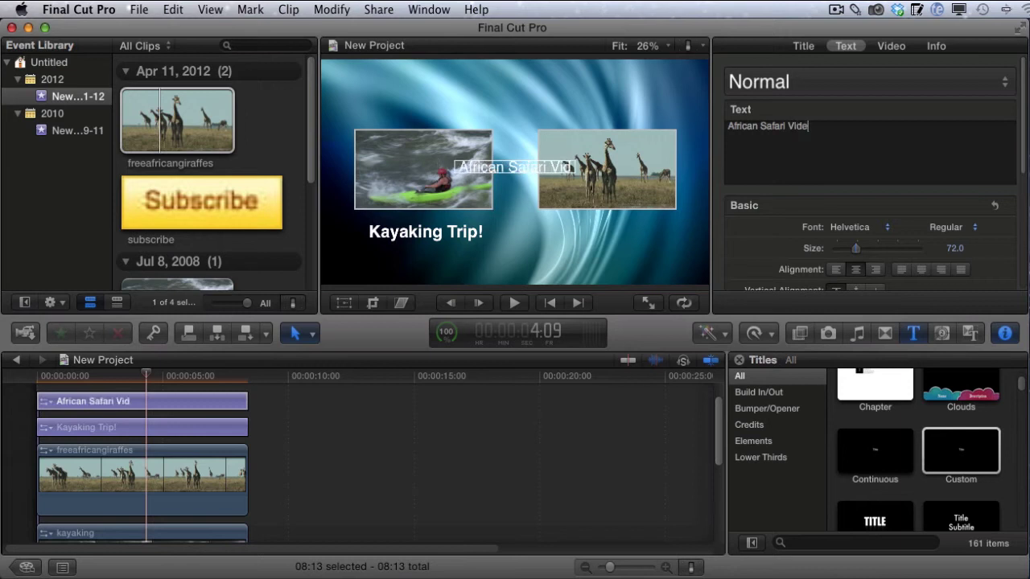
type("o")
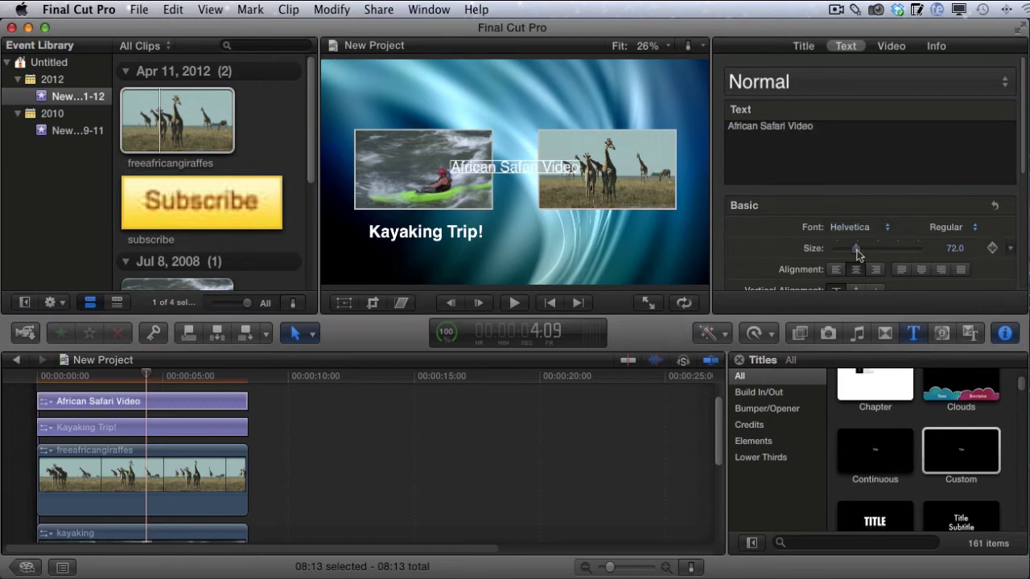
Set the "African Safari Video" title's text size to 83 and its Helvetica style to Bold.
left_click_drag(855, 254, 859, 255)
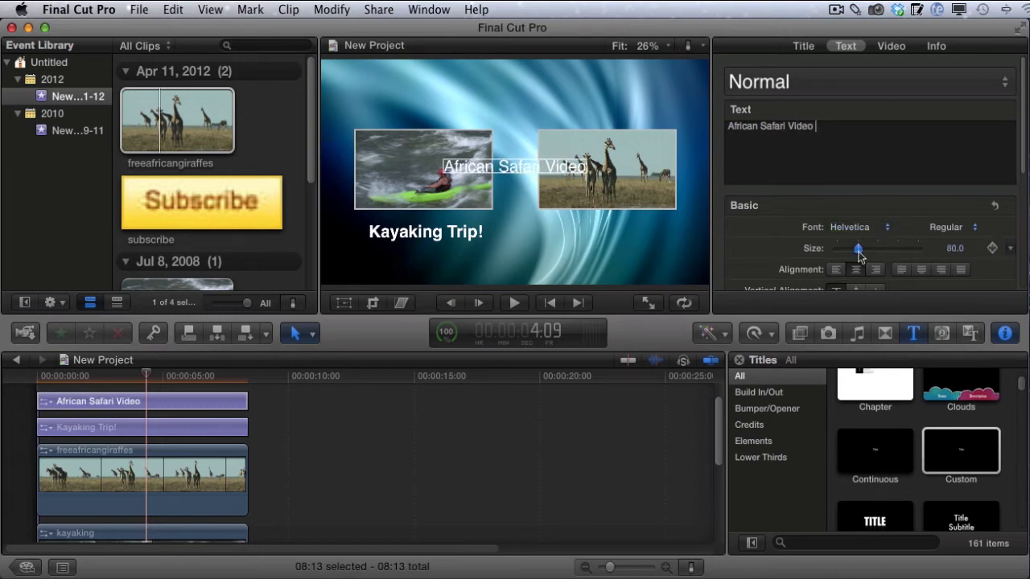
left_click(951, 229)
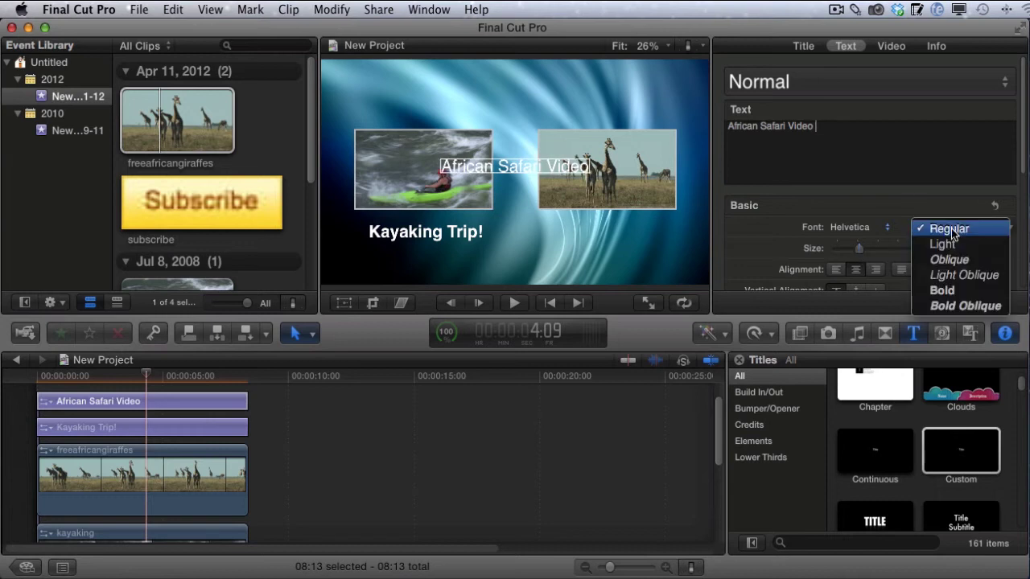
left_click(954, 290)
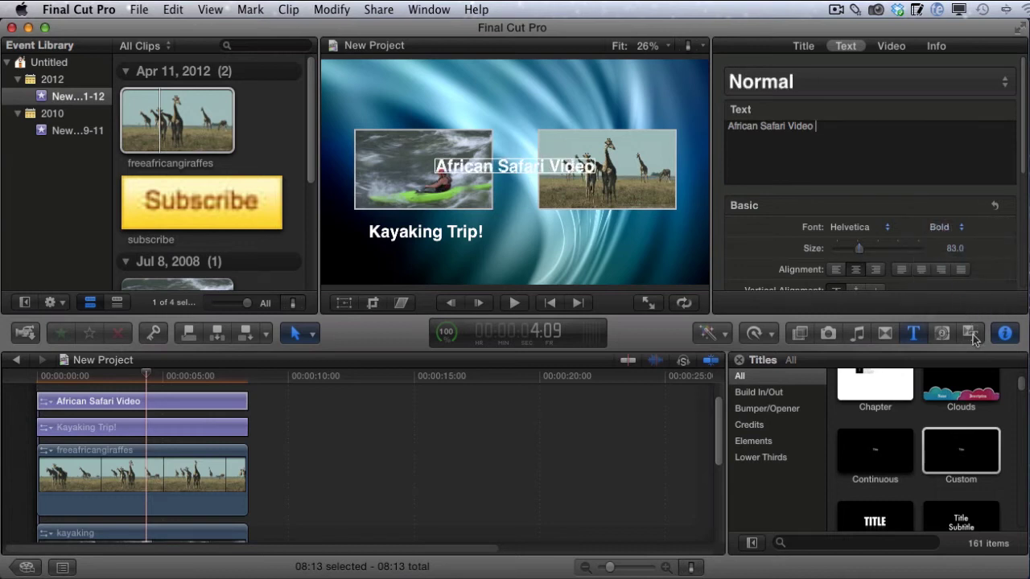
Transform the "African Safari Video" title so it sits just above the giraffe video.
left_click(196, 402)
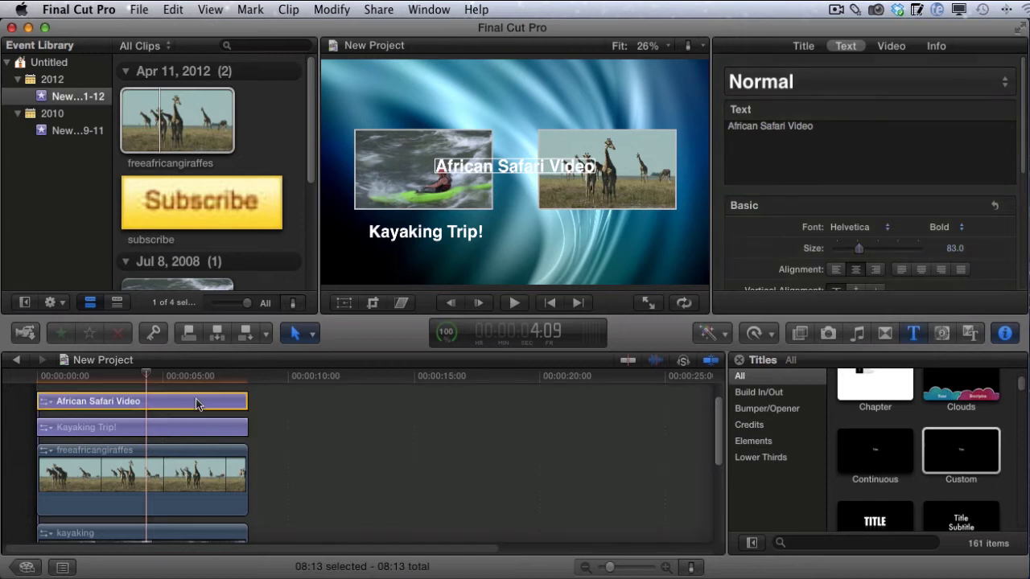
left_click(344, 302)
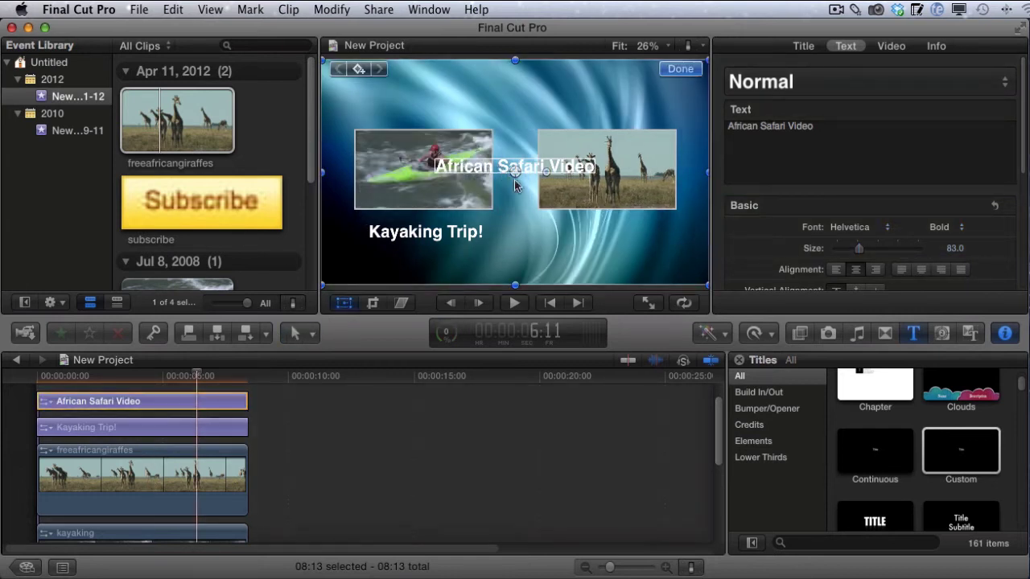
left_click_drag(500, 172, 584, 226)
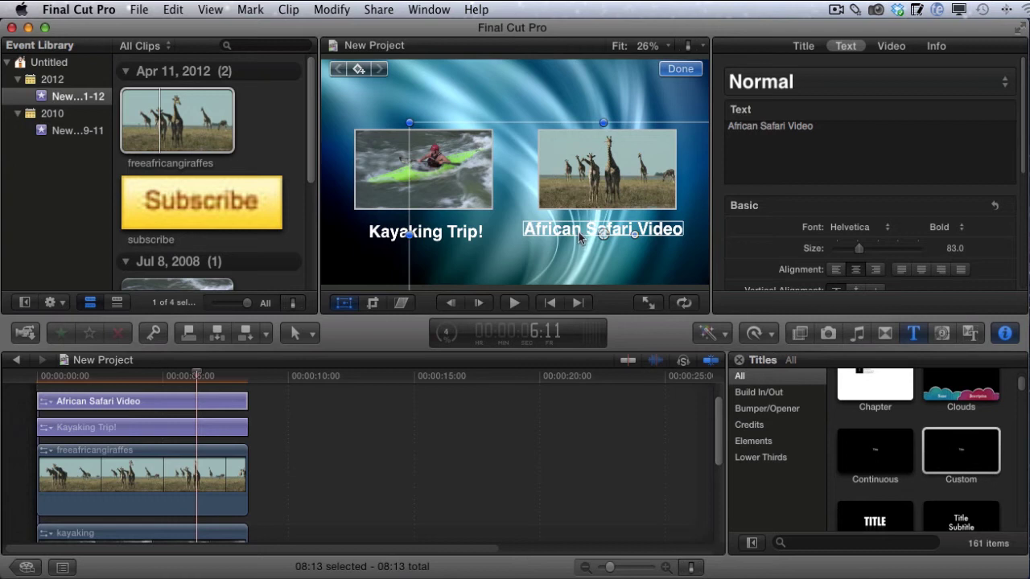
left_click_drag(579, 230, 582, 112)
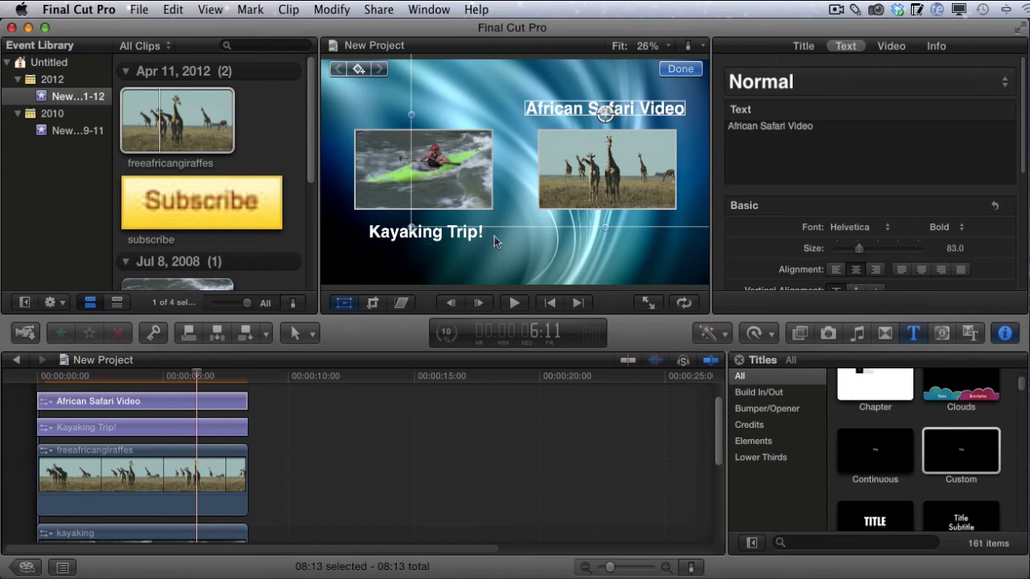
Show the "African Safari Video" title's Face settings, examine its colour choices without changing them, and finish the transform.
scroll(911, 232, "down", 6)
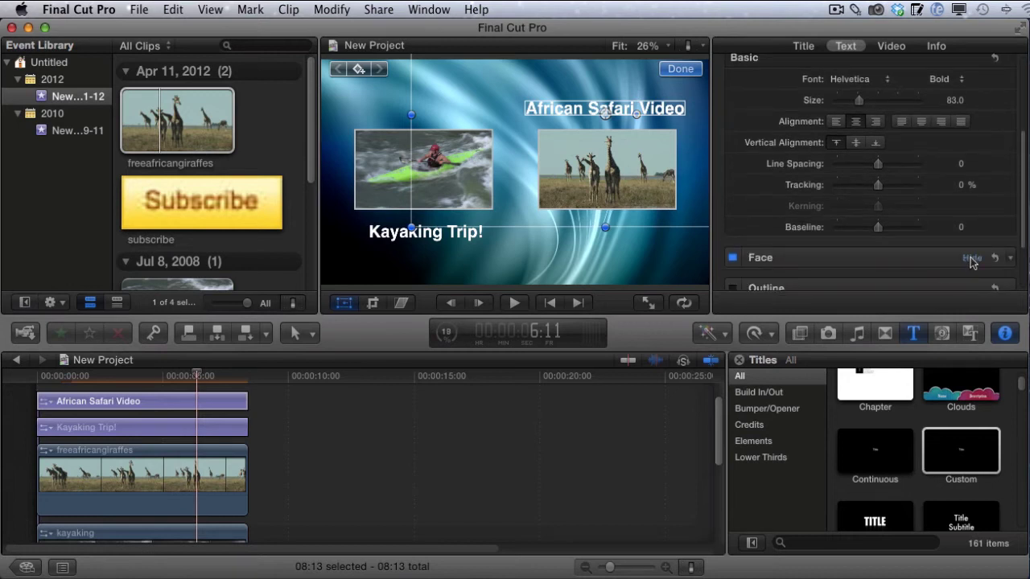
left_click(971, 258)
scroll(907, 226, "down", 2)
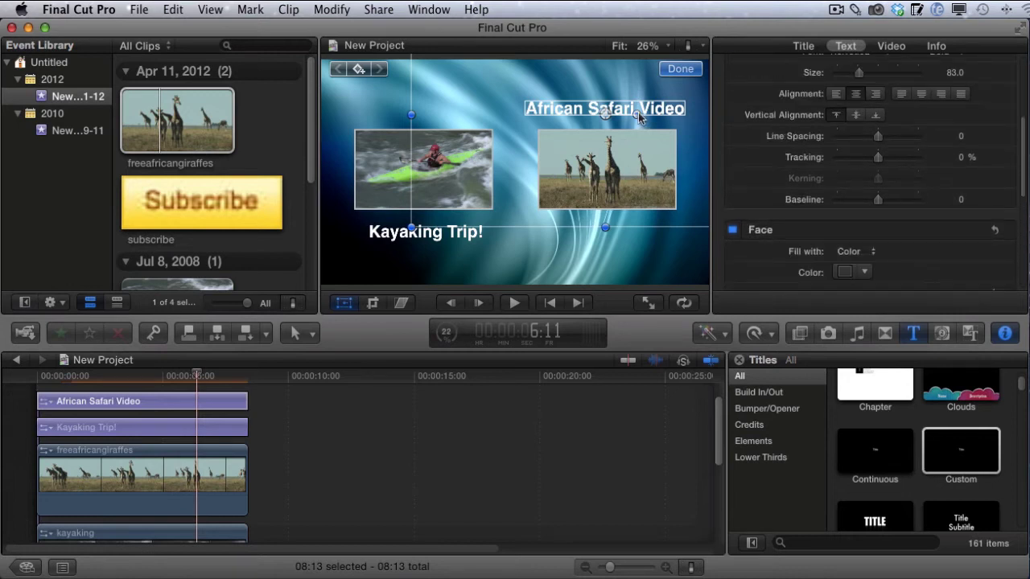
left_click(864, 272)
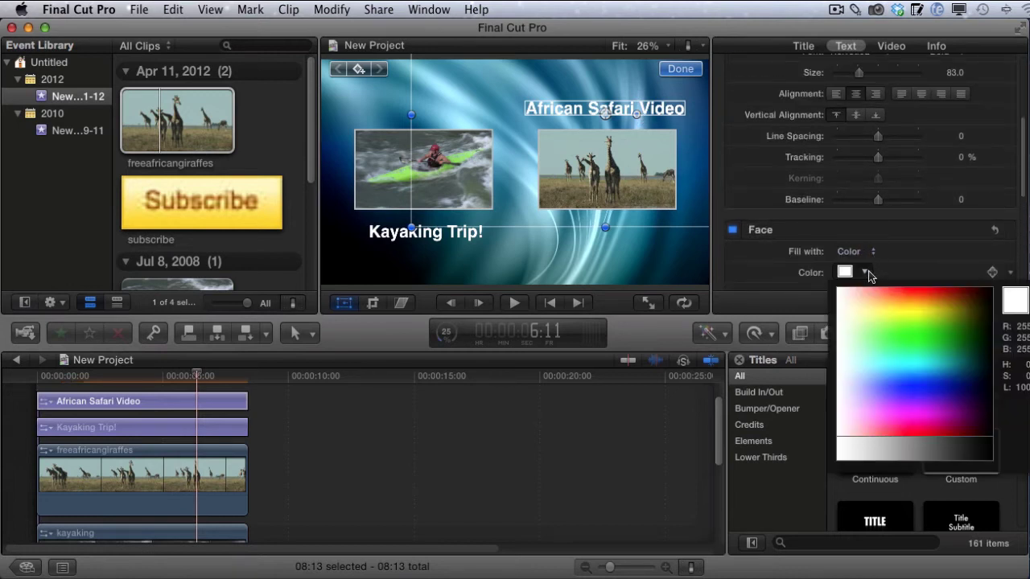
left_click(900, 233)
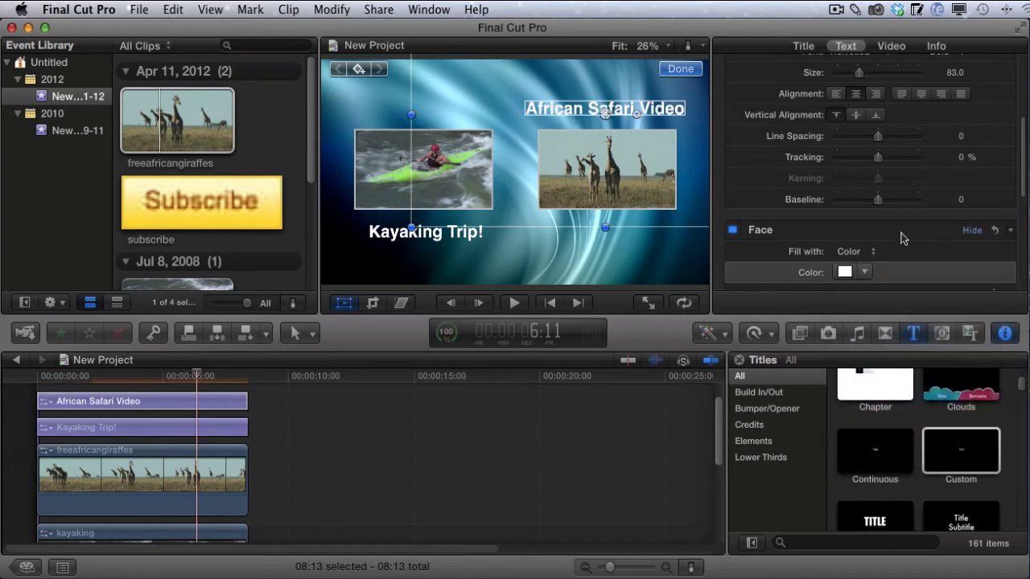
left_click(692, 72)
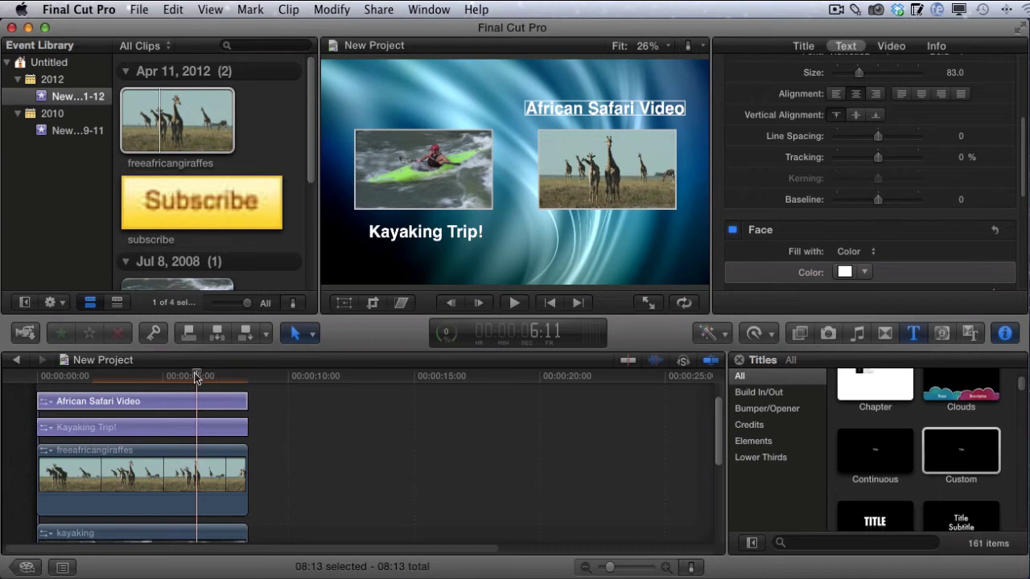
Play the project from its beginning to check both titles and videos, then stop playback.
left_click_drag(196, 378, 39, 376)
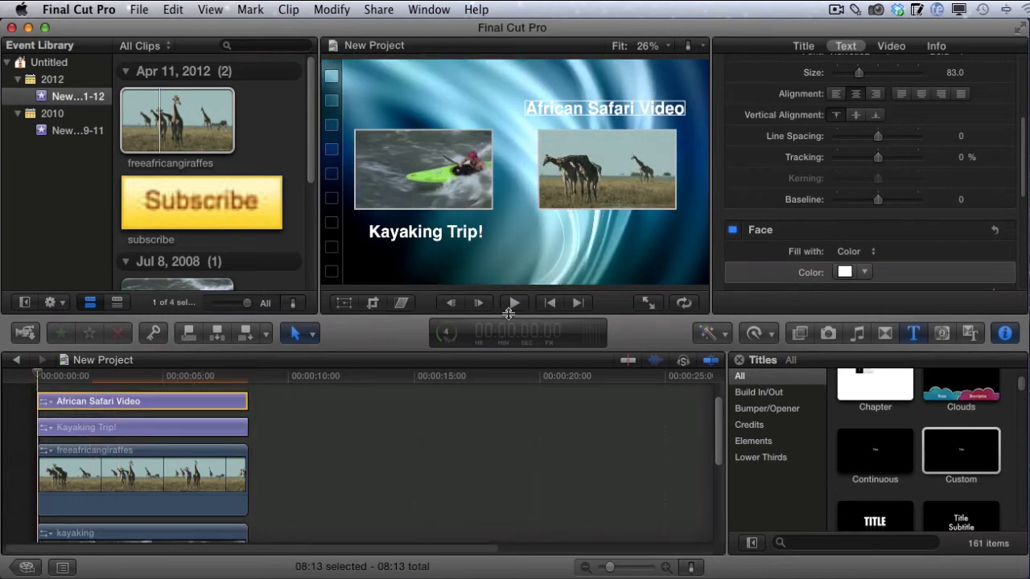
left_click(513, 304)
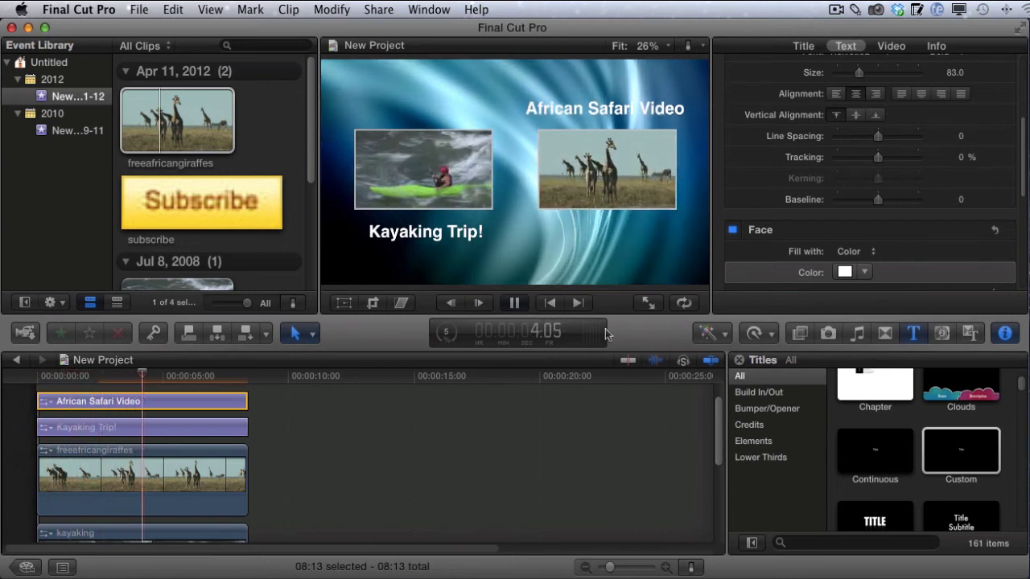
left_click(514, 303)
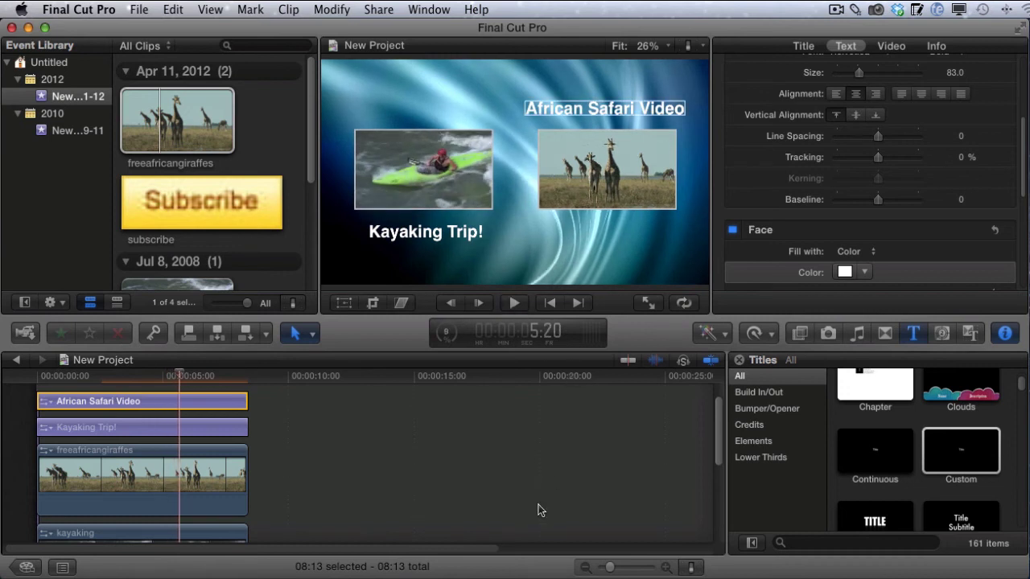
Place the full 10:00 subscribe graphic above the titles at the project start and trim its end to match the clips below.
scroll(338, 480, "up", 2)
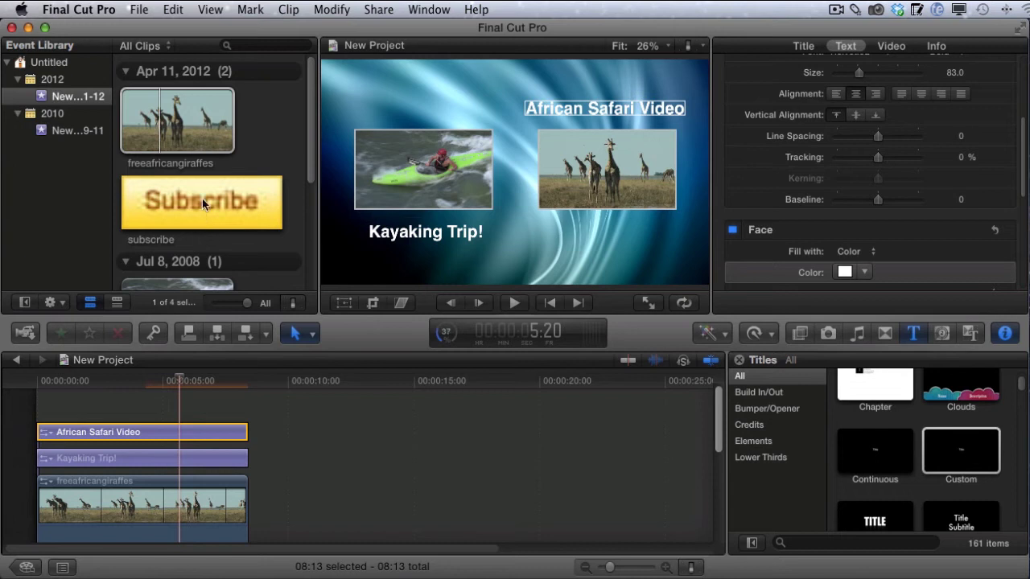
left_click(148, 208)
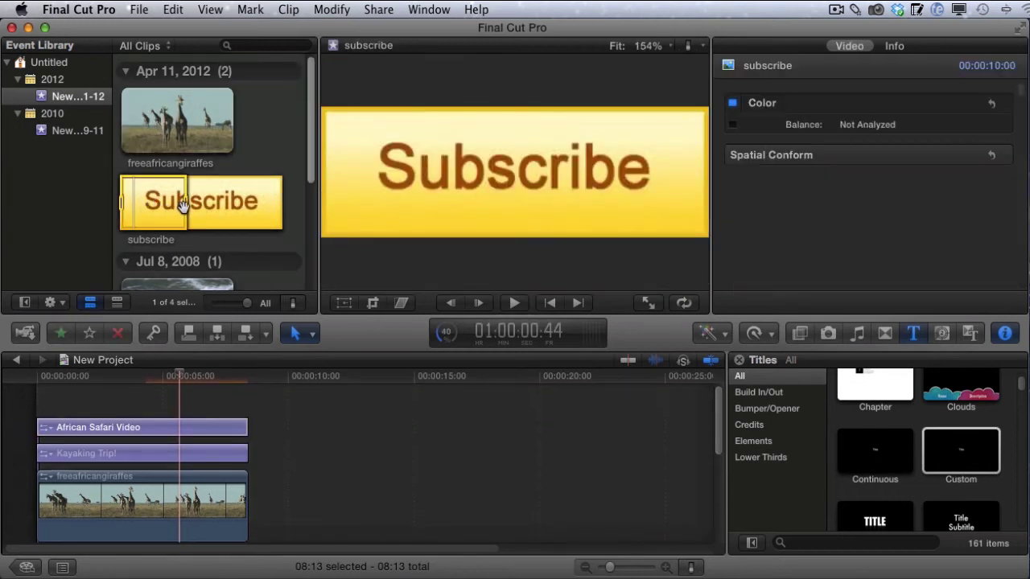
key("o")
left_click_drag(185, 207, 281, 201)
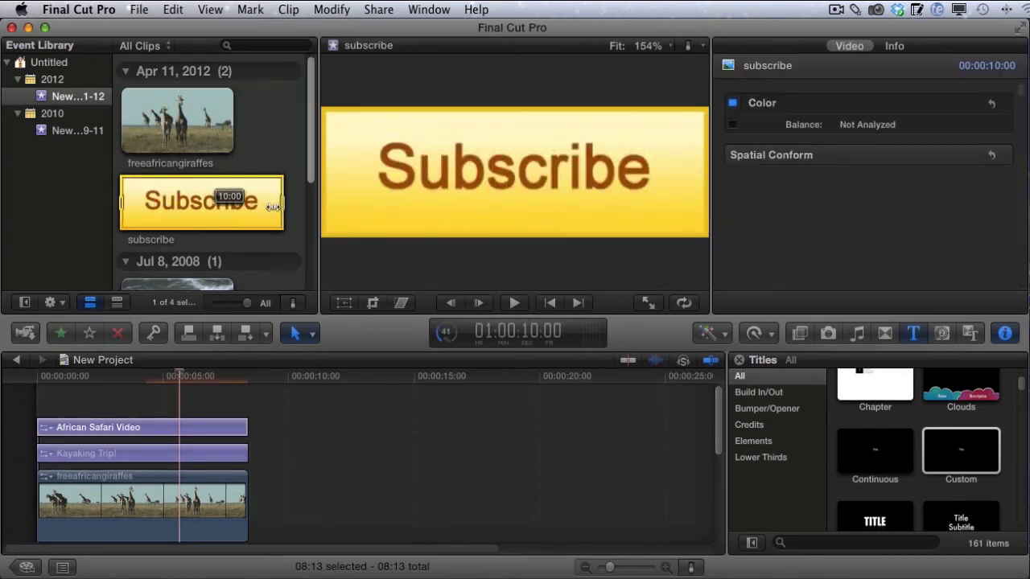
left_click_drag(175, 225, 45, 384)
left_click_drag(37, 381, 37, 382)
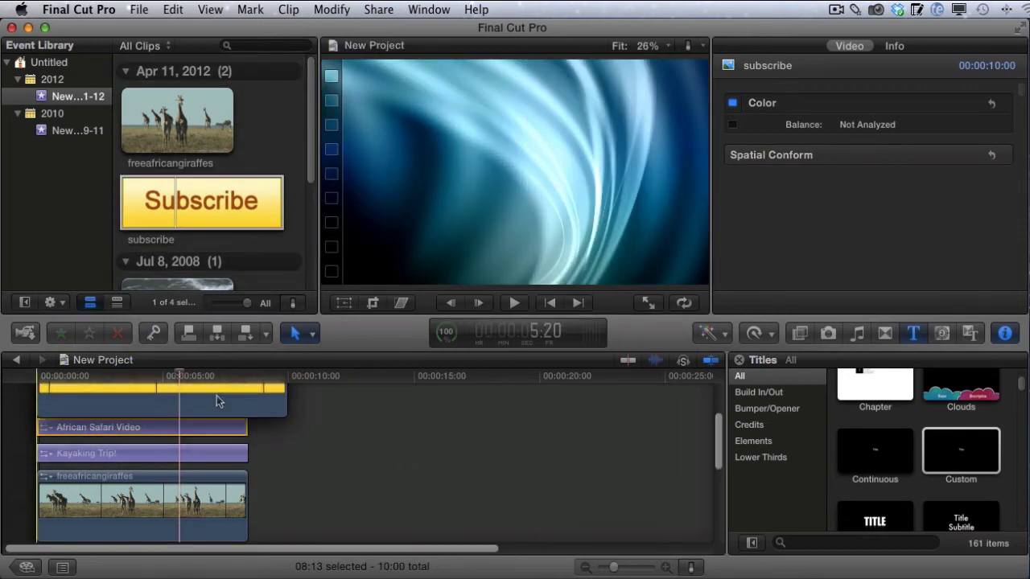
scroll(318, 429, "up", 3)
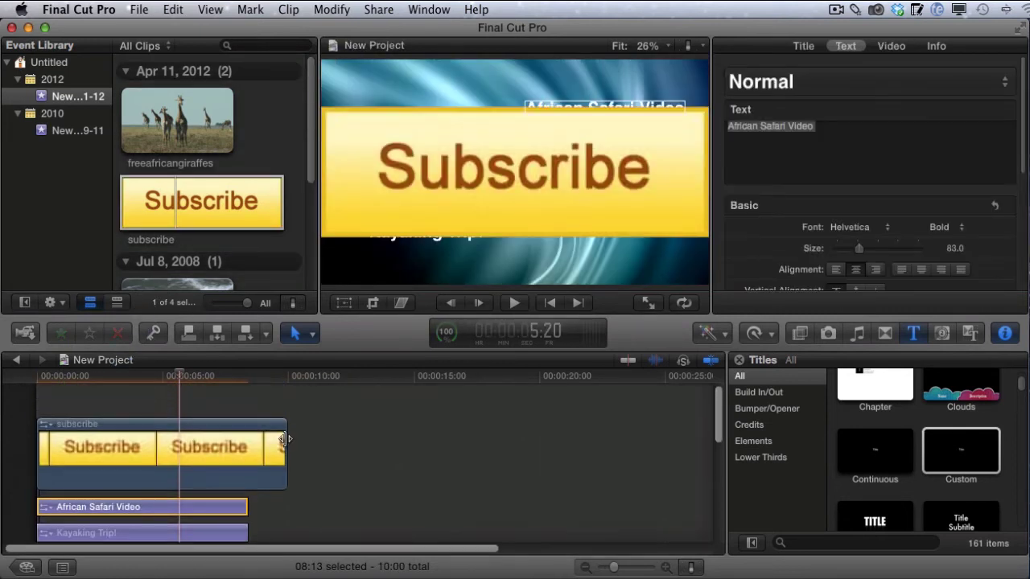
left_click_drag(286, 439, 253, 446)
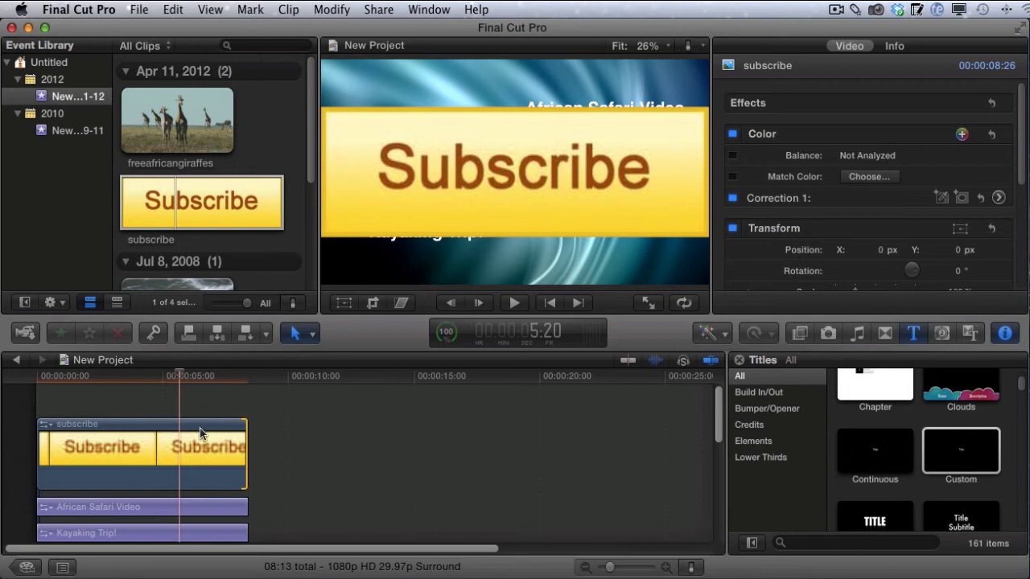
Scale down the Subscribe graphic and place it below the giraffe video at about X 53.0 px, Y -35.3 px.
left_click(200, 433)
left_click(344, 303)
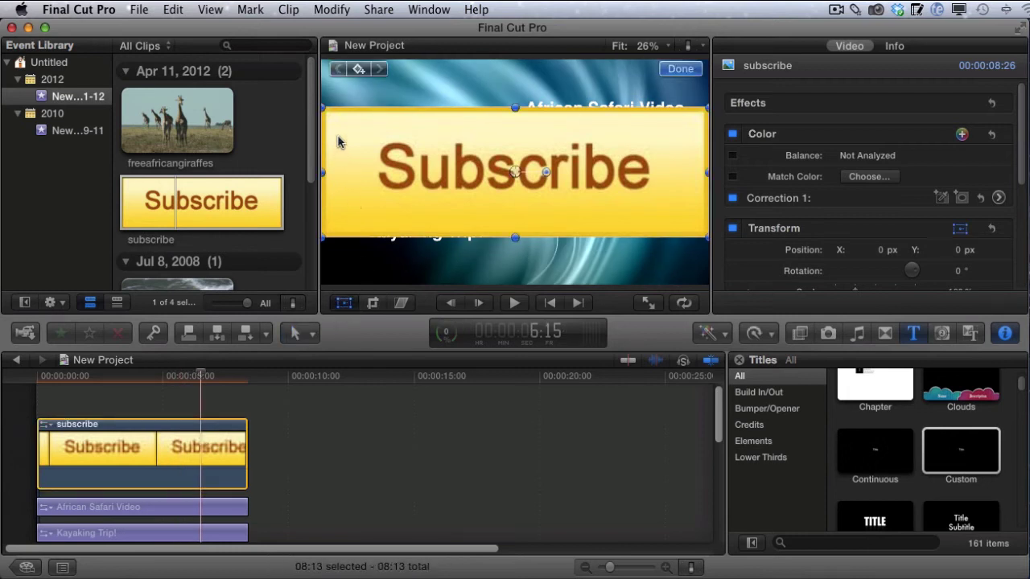
left_click_drag(324, 107, 591, 255)
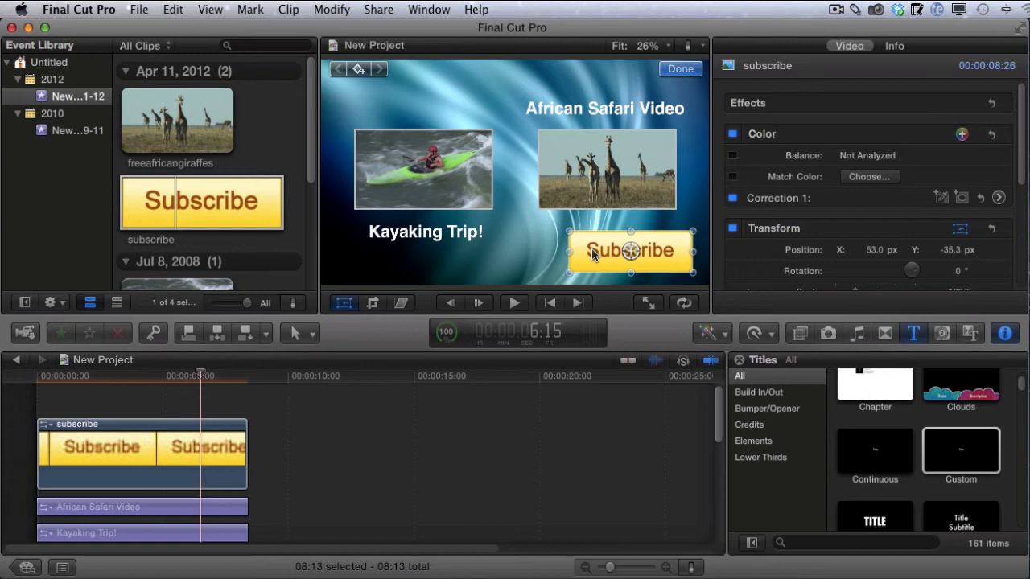
left_click(681, 70)
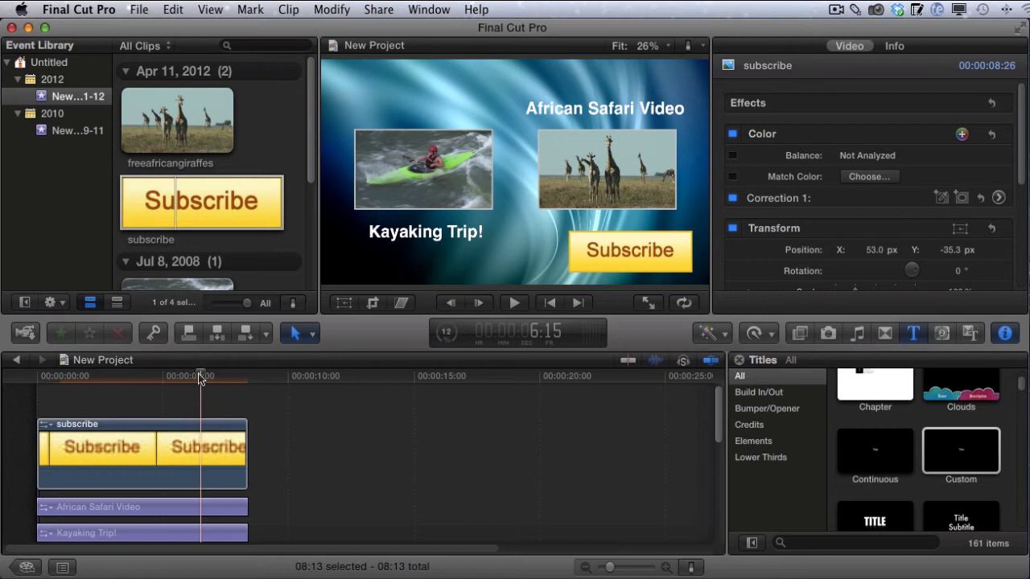
Play through the end screen repeatedly, returning near the project start, to check the Subscribe graphic with both videos and titles.
left_click(514, 303)
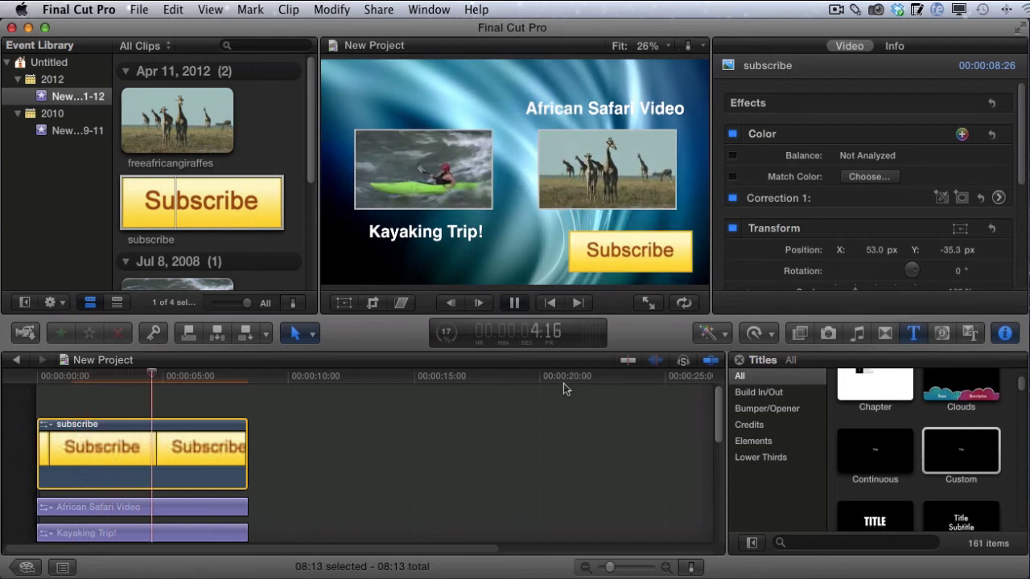
left_click(515, 303)
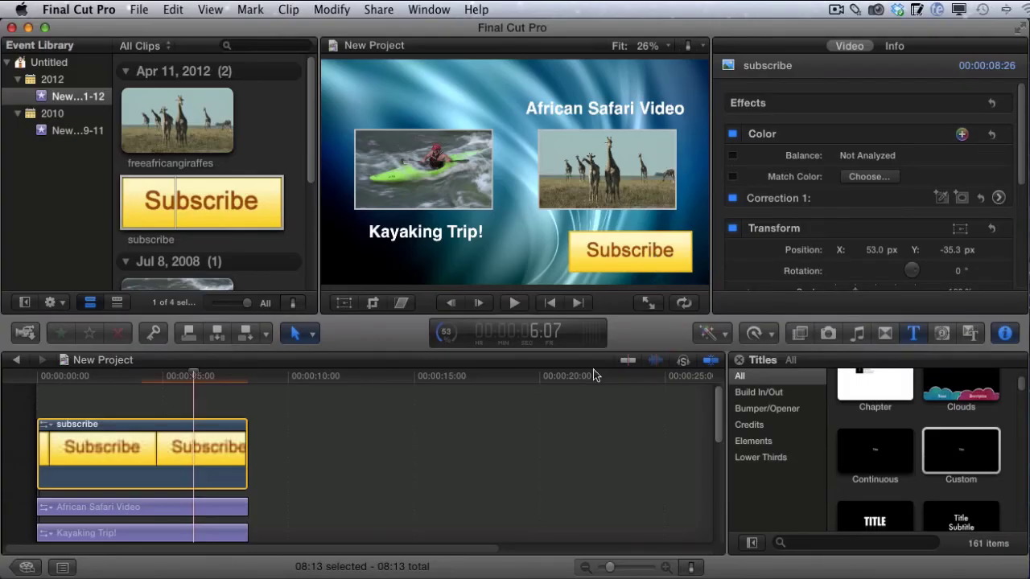
left_click(514, 304)
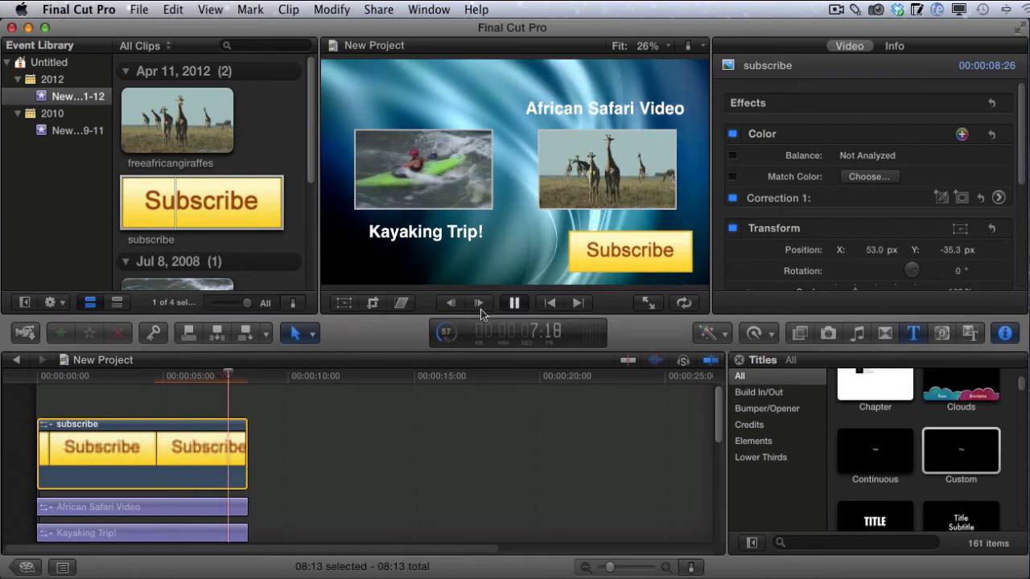
key("space")
left_click_drag(238, 369, 52, 372)
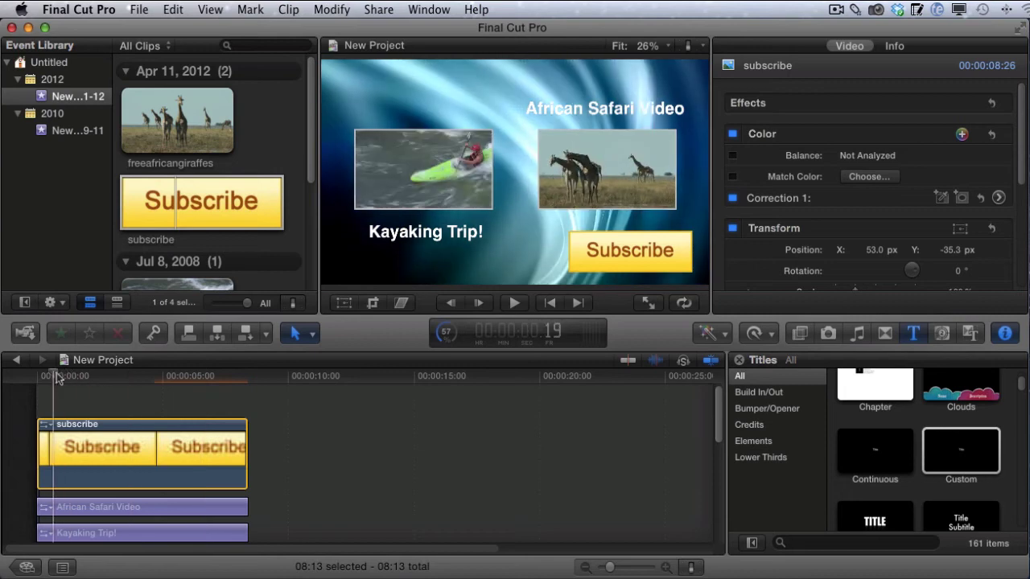
left_click(514, 306)
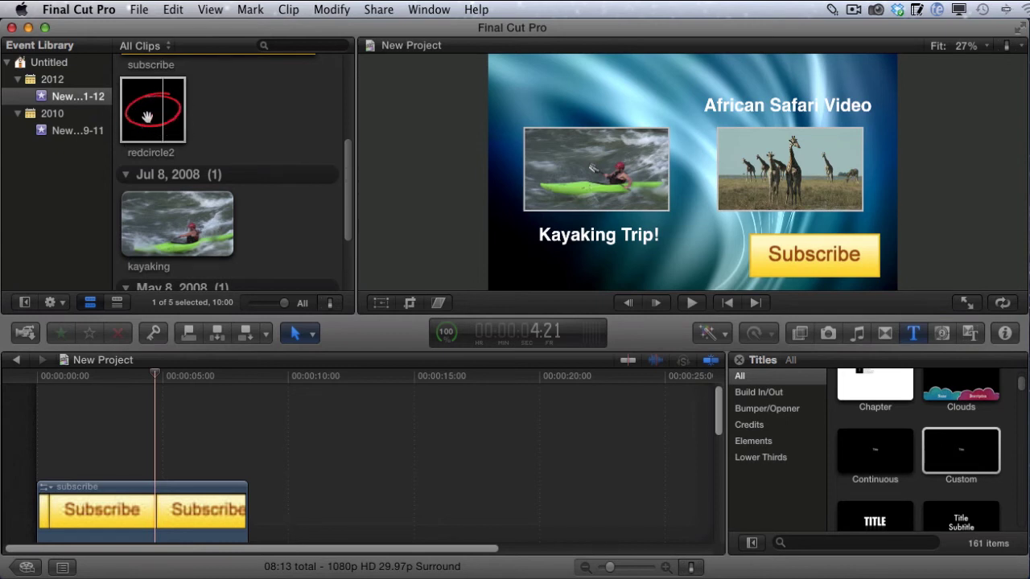
Place the redcircle2 graphic above the subscribe clip at the project start and trim its end to match the clips below.
left_click_drag(148, 116, 35, 442)
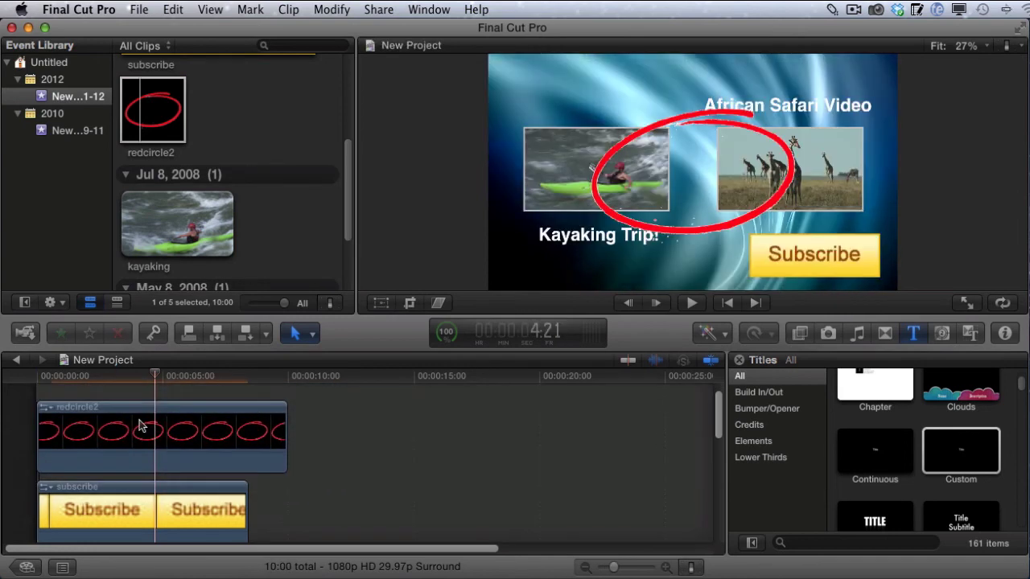
left_click_drag(283, 443, 248, 451)
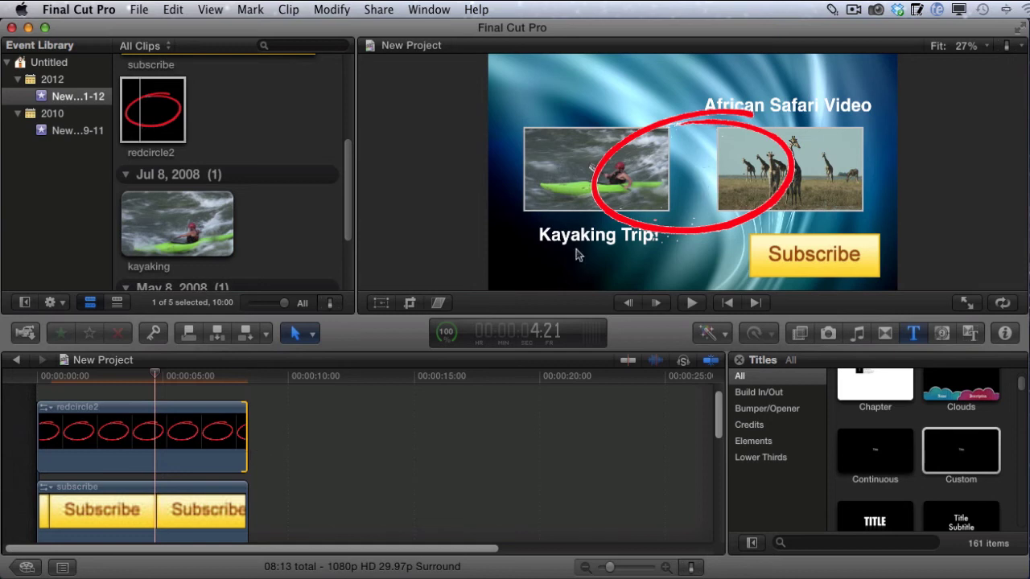
Transform the red circle by moving it over the Subscribe graphic and scaling it down to encircle the button, then finish the transform.
left_click(134, 441)
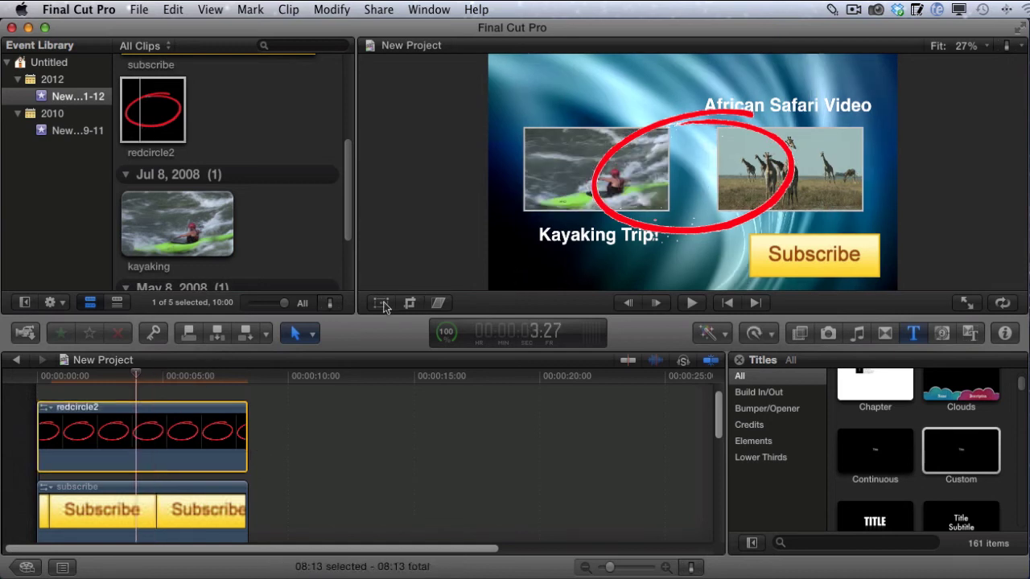
left_click(381, 303)
left_click_drag(711, 218, 819, 279)
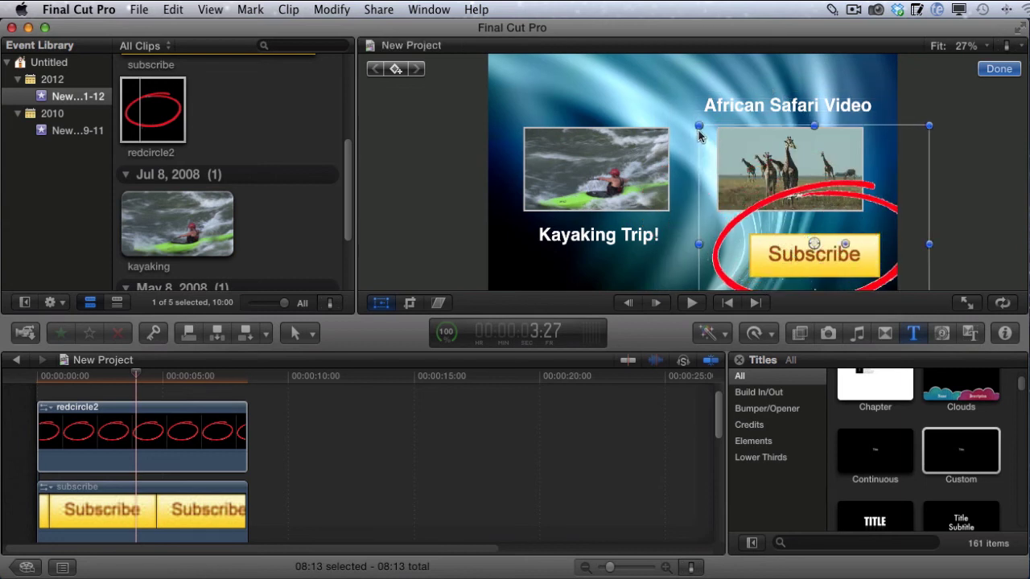
left_click_drag(698, 132, 730, 159)
left_click_drag(784, 243, 785, 248)
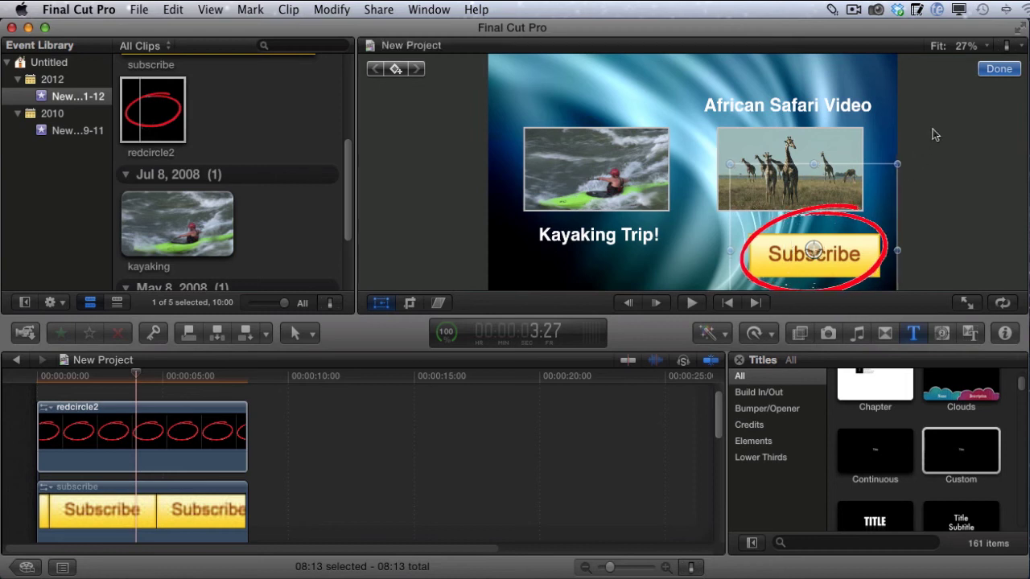
left_click(1000, 69)
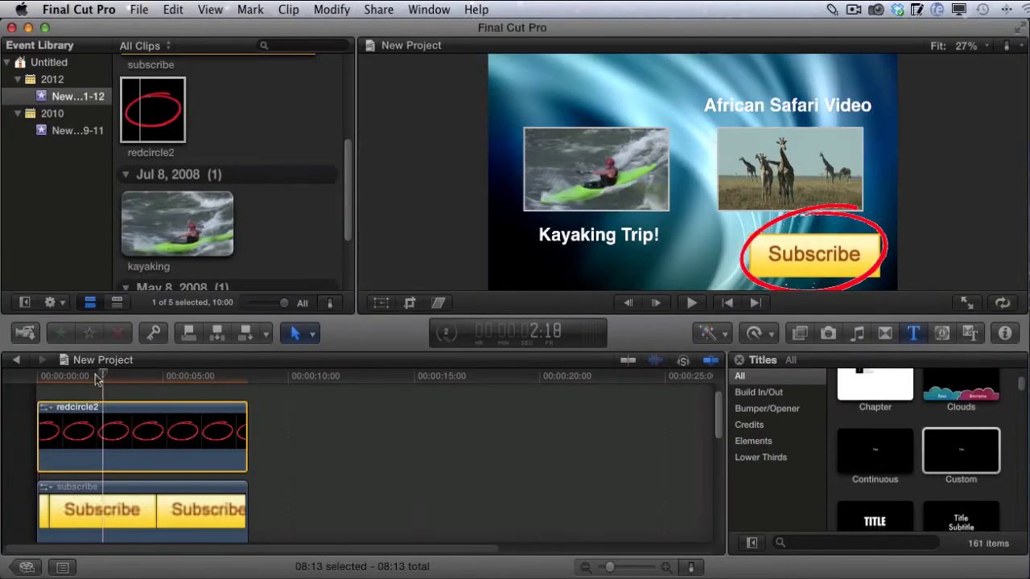
Play the project from near its beginning to check the red circle around the Subscribe graphic, then stop playback.
left_click(83, 434)
left_click(693, 304)
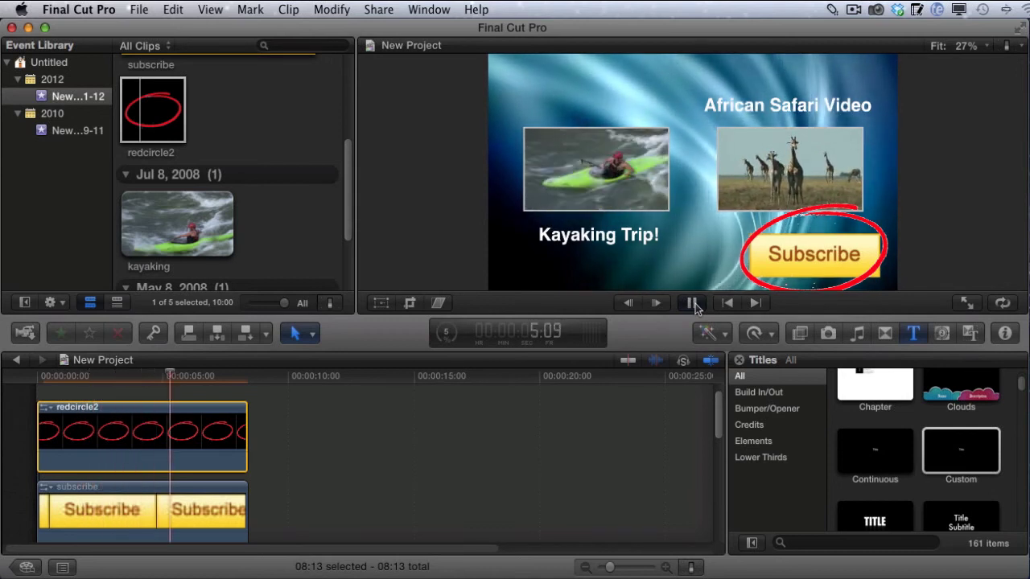
left_click(692, 304)
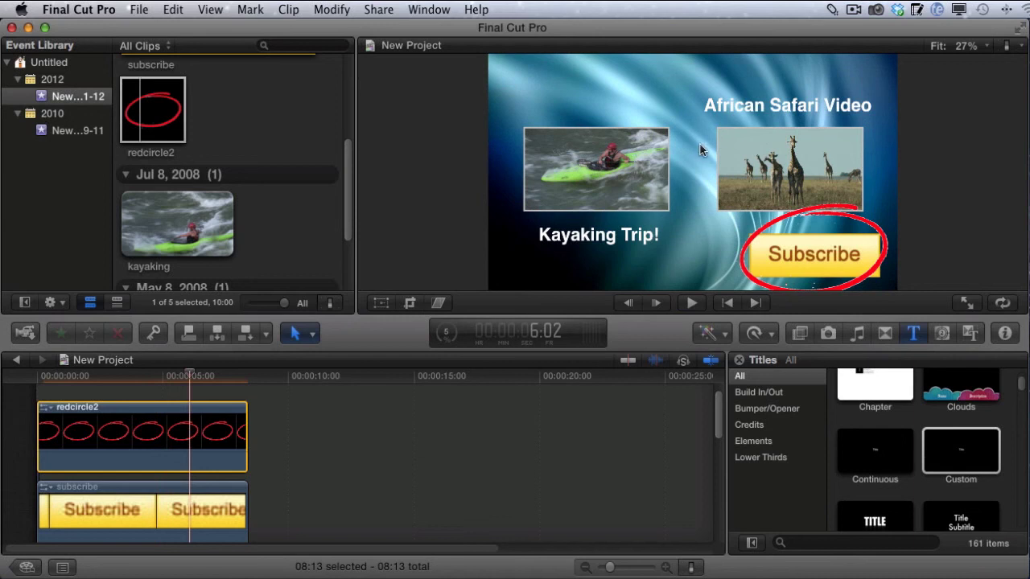